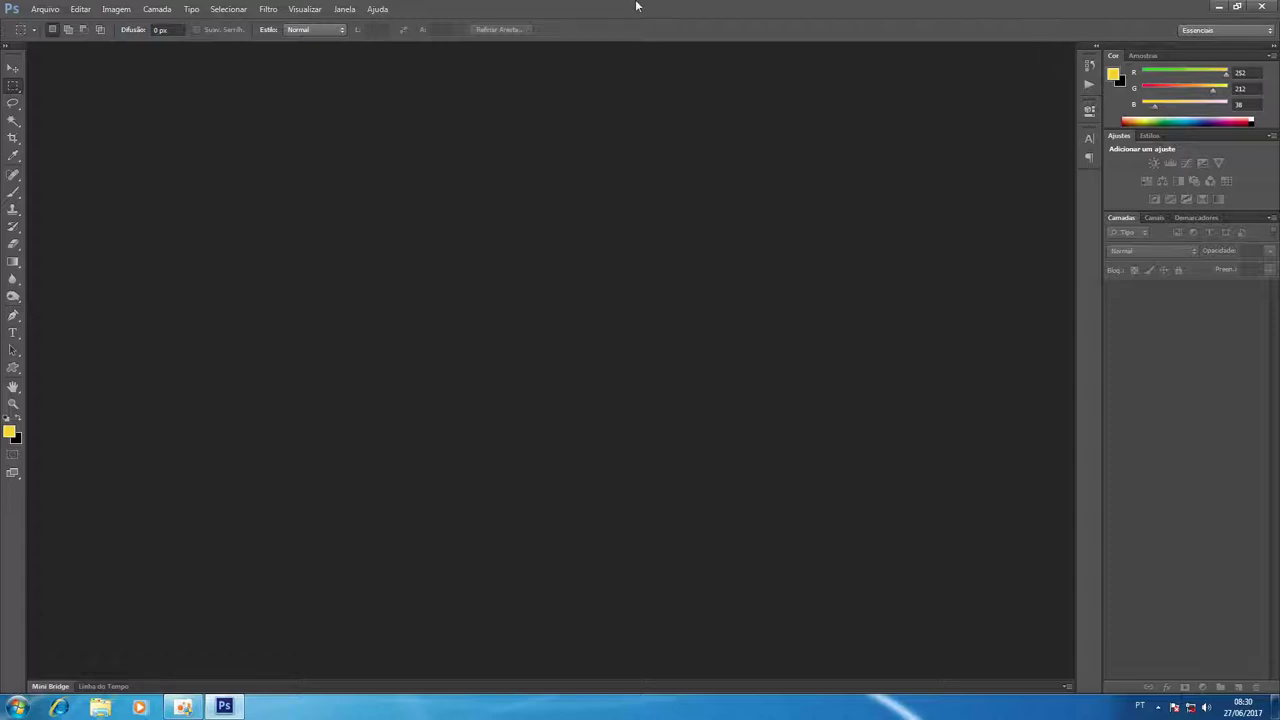
- Show the Actions panel and expand the Mapa de Degradê action in Ações Padrão
{"action": "left_click", "coordinate": [340, 9]}
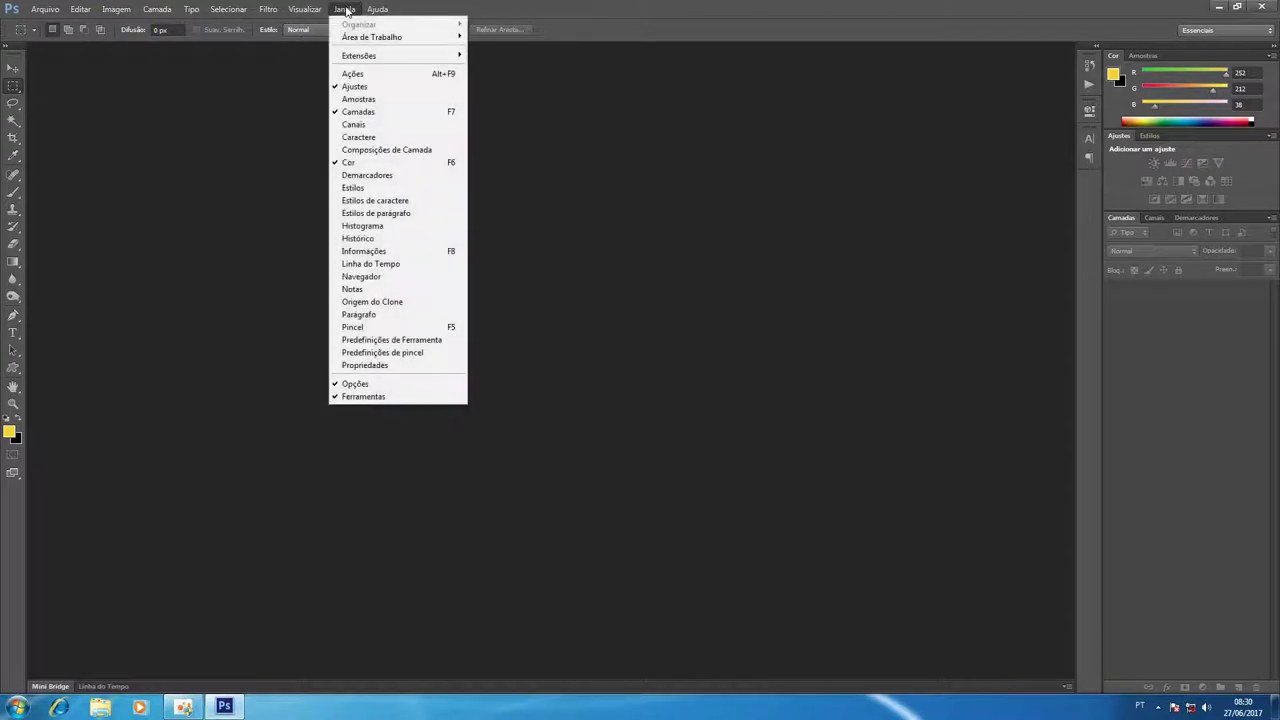
{"action": "left_click", "coordinate": [368, 75]}
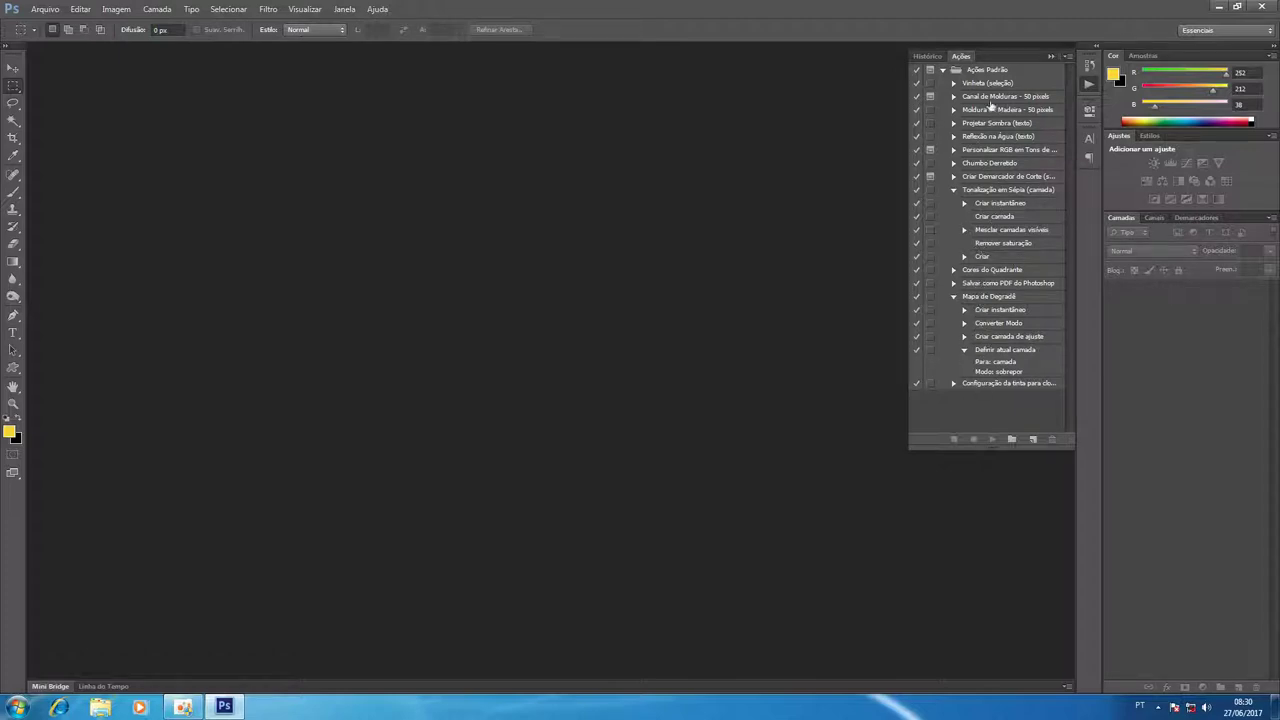
{"action": "left_click", "coordinate": [986, 298]}
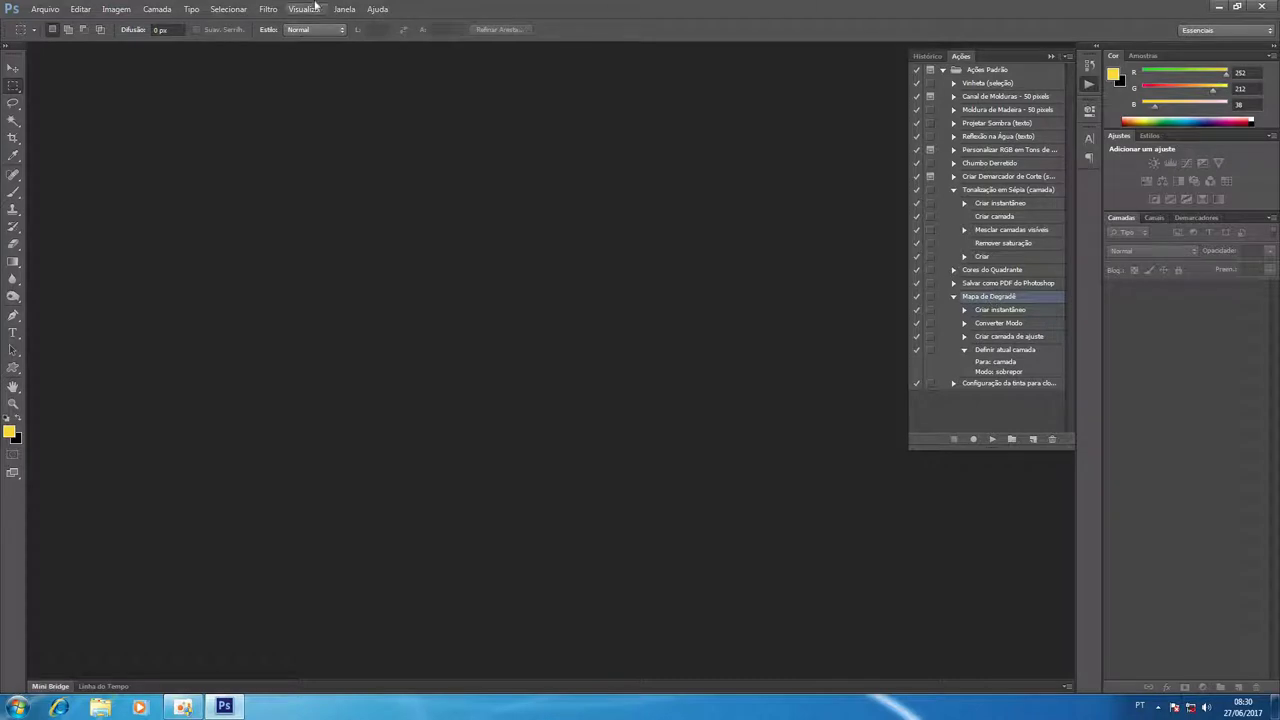
- Open photo 03.jpg from the Editadas folder
{"action": "left_click", "coordinate": [43, 12]}
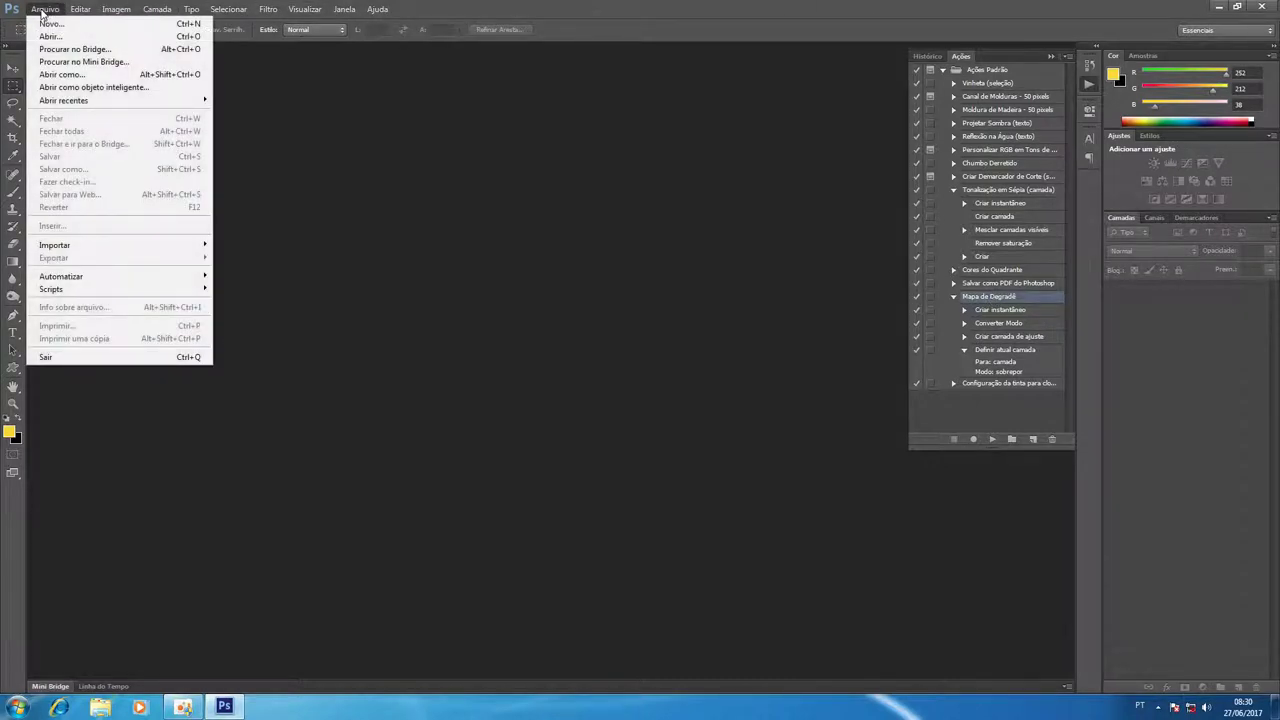
{"action": "left_click", "coordinate": [62, 38]}
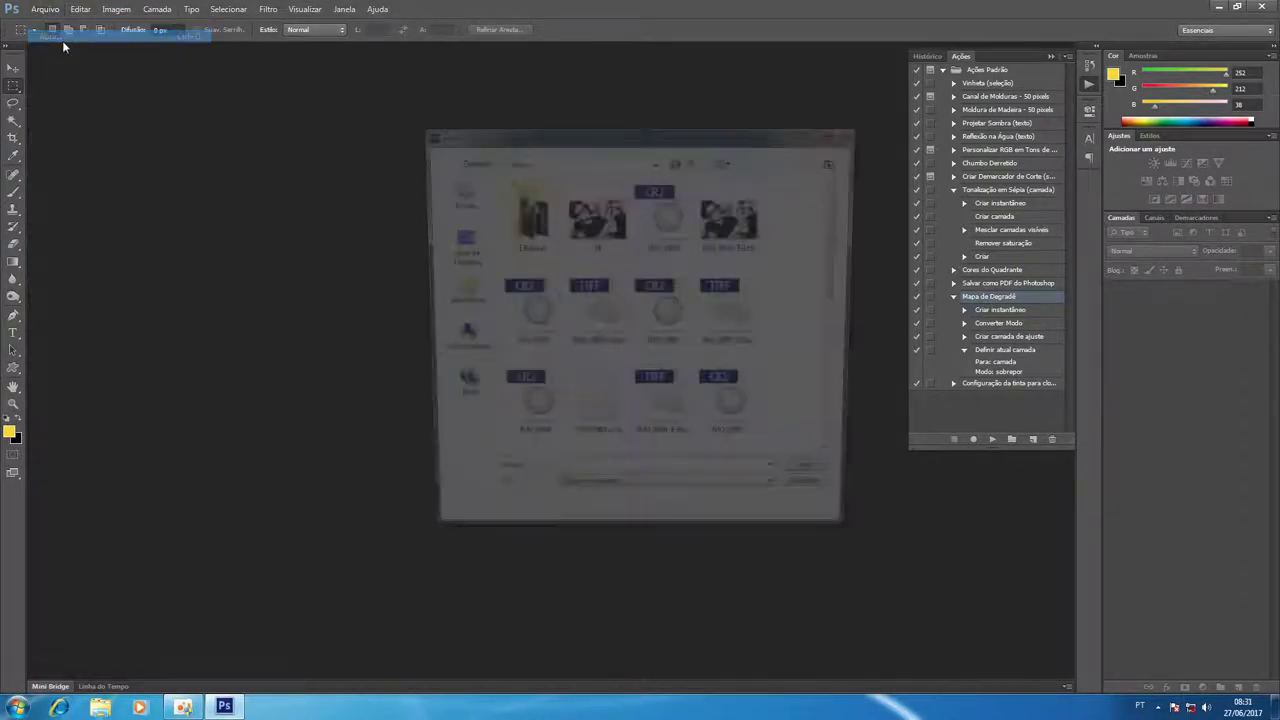
{"action": "left_click", "coordinate": [524, 215]}
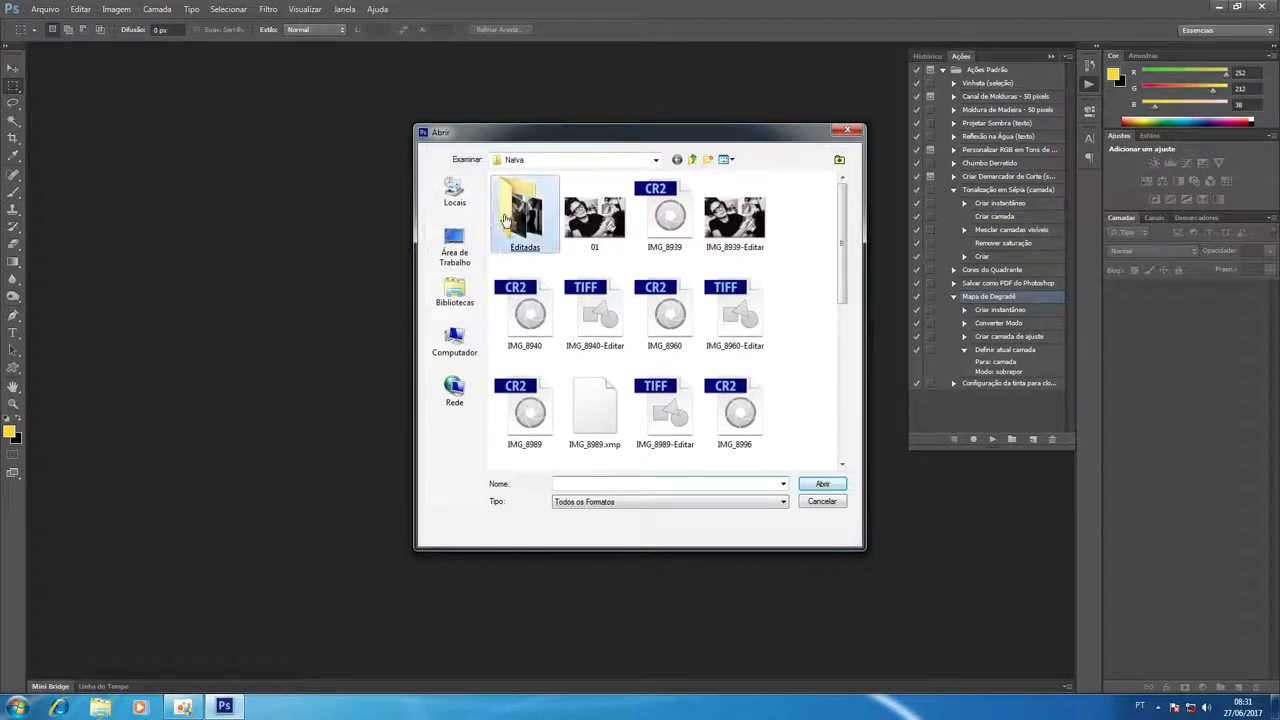
{"action": "double_click", "coordinate": [520, 218]}
{"action": "double_click", "coordinate": [723, 233]}
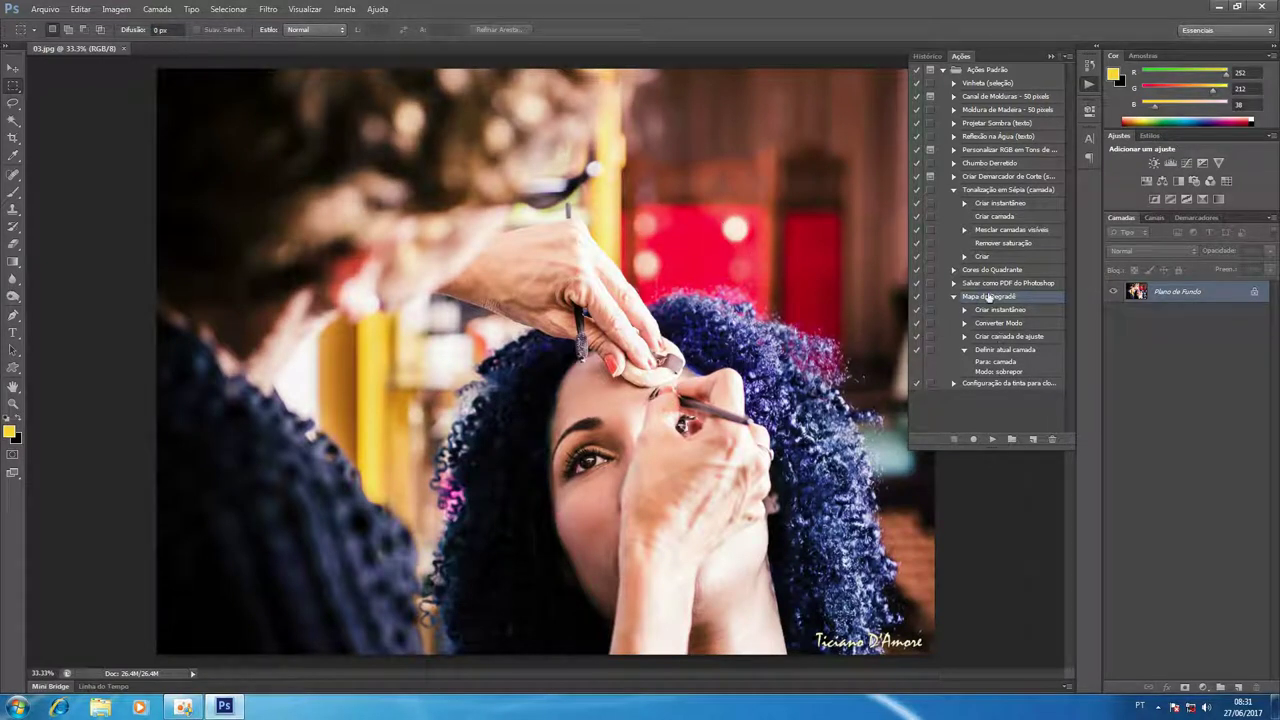
{"action": "left_click", "coordinate": [992, 439]}
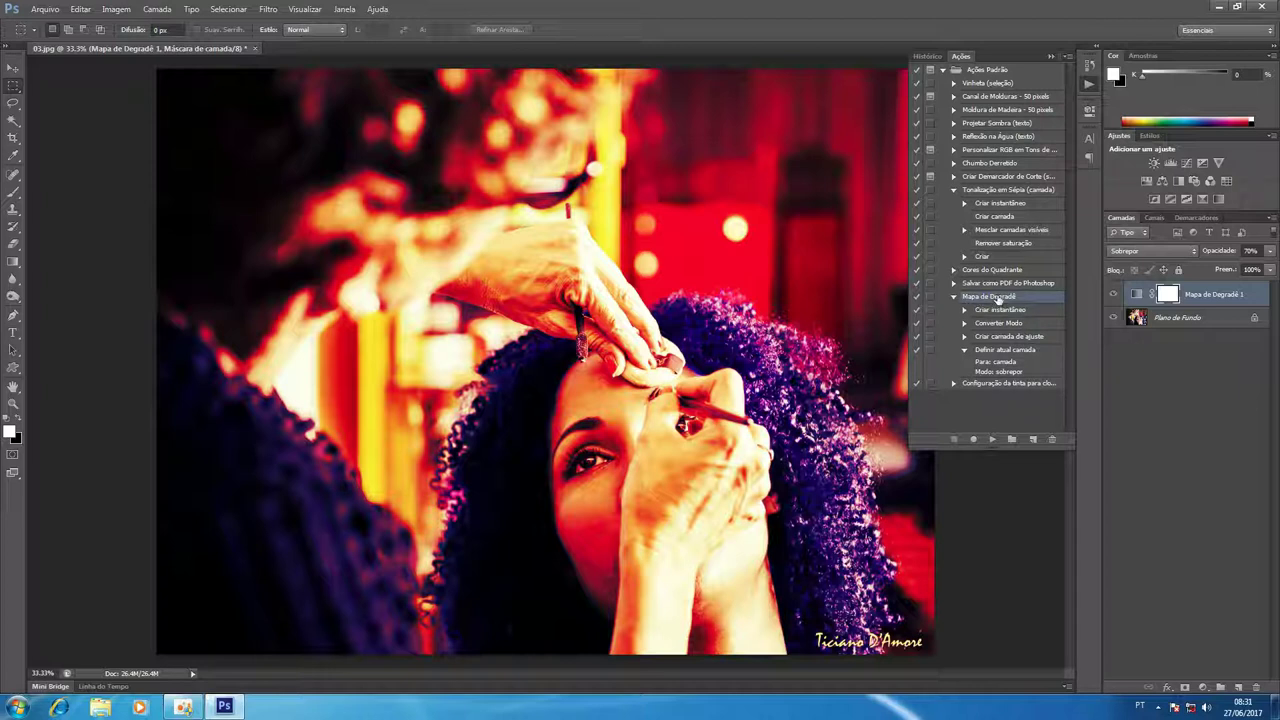
{"action": "left_click", "coordinate": [929, 297]}
{"action": "left_click", "coordinate": [931, 305]}
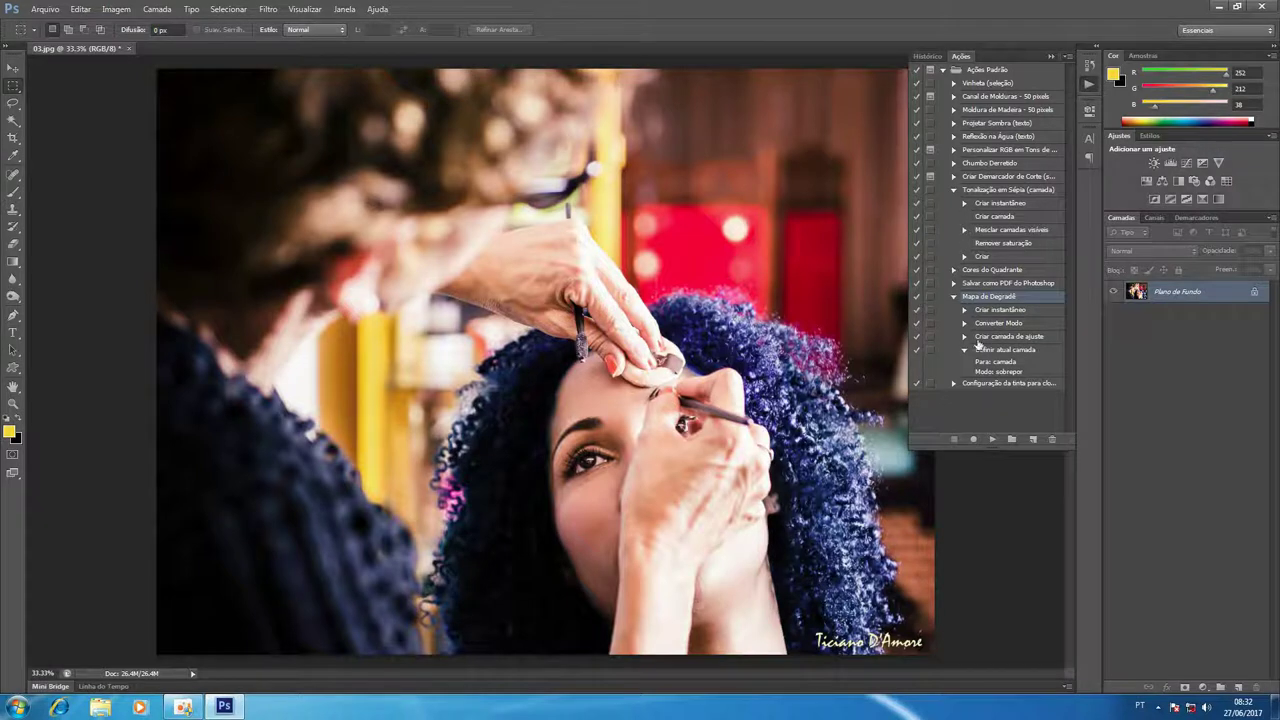
- Collapse Ações Padrão and add a new action set named Personalizadas
{"action": "left_click", "coordinate": [943, 70]}
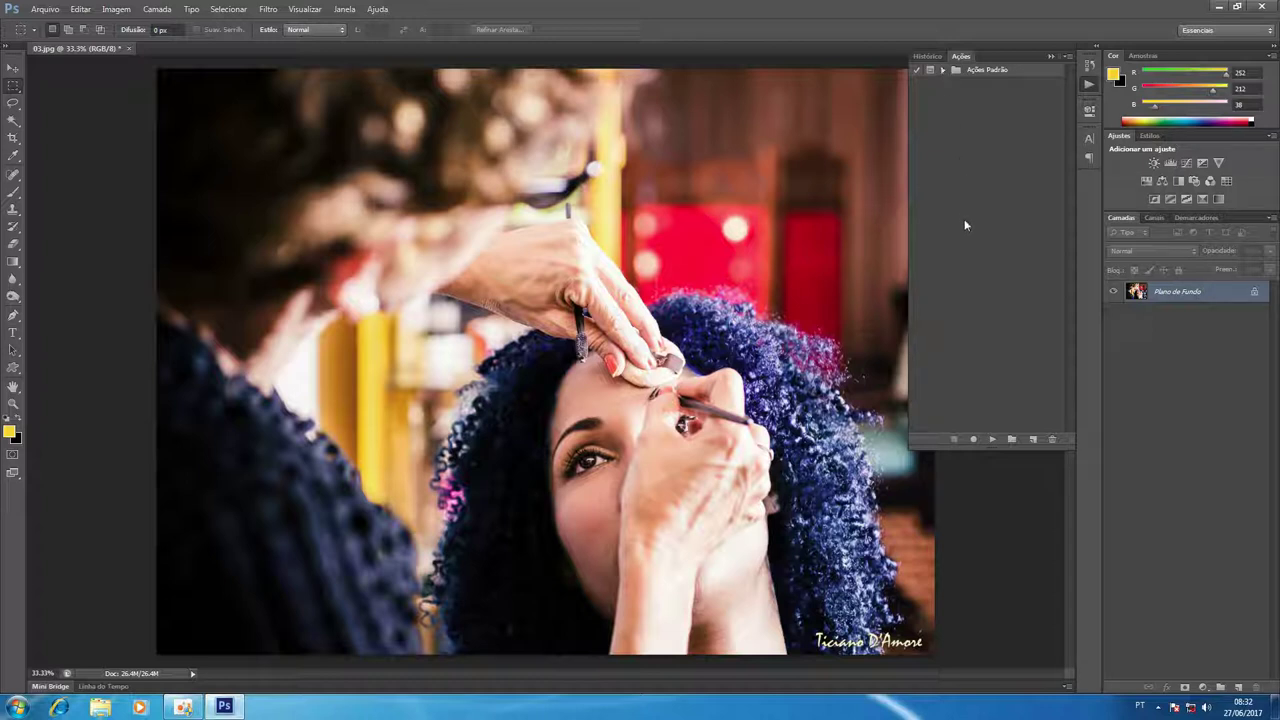
{"action": "left_click", "coordinate": [1012, 439]}
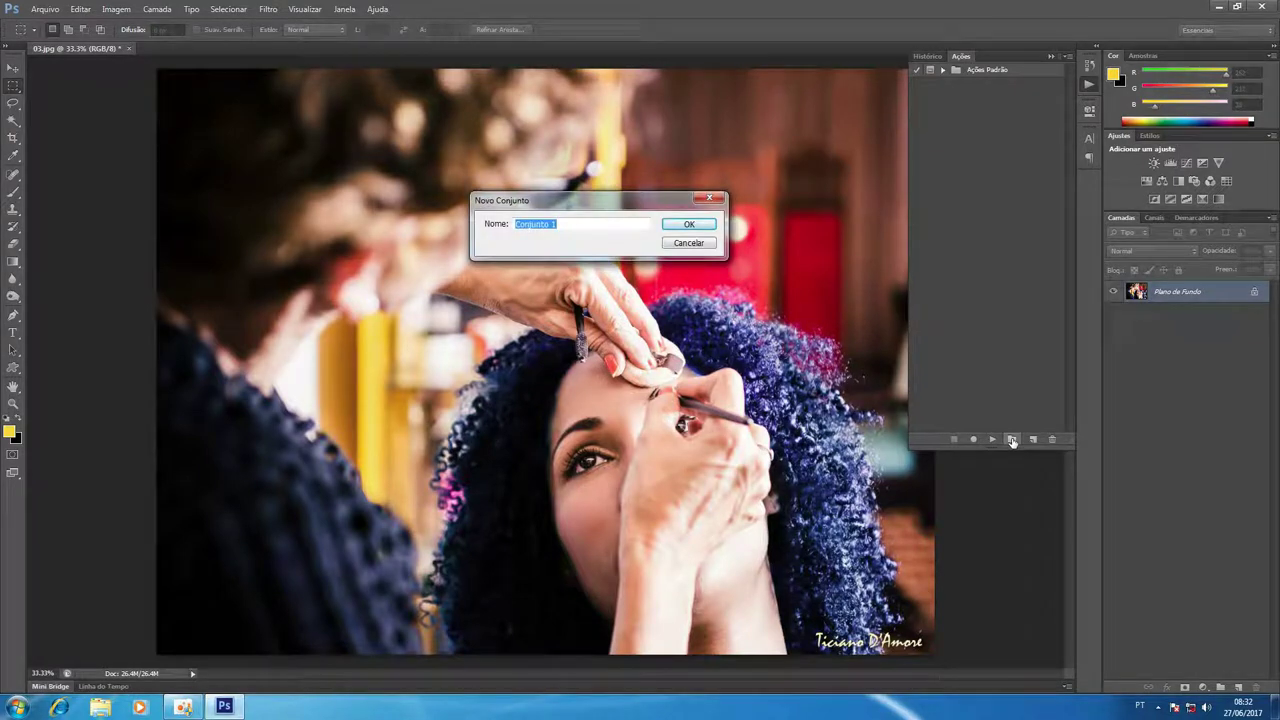
{"action": "type", "text": "pER"}
{"action": "key", "text": "BackSpace"}
{"action": "key", "text": "BackSpace"}
{"action": "key", "text": "BackSpace"}
{"action": "type", "text": "Pers"}
{"action": "type", "text": "onalizadas"}
{"action": "key", "text": "Return"}
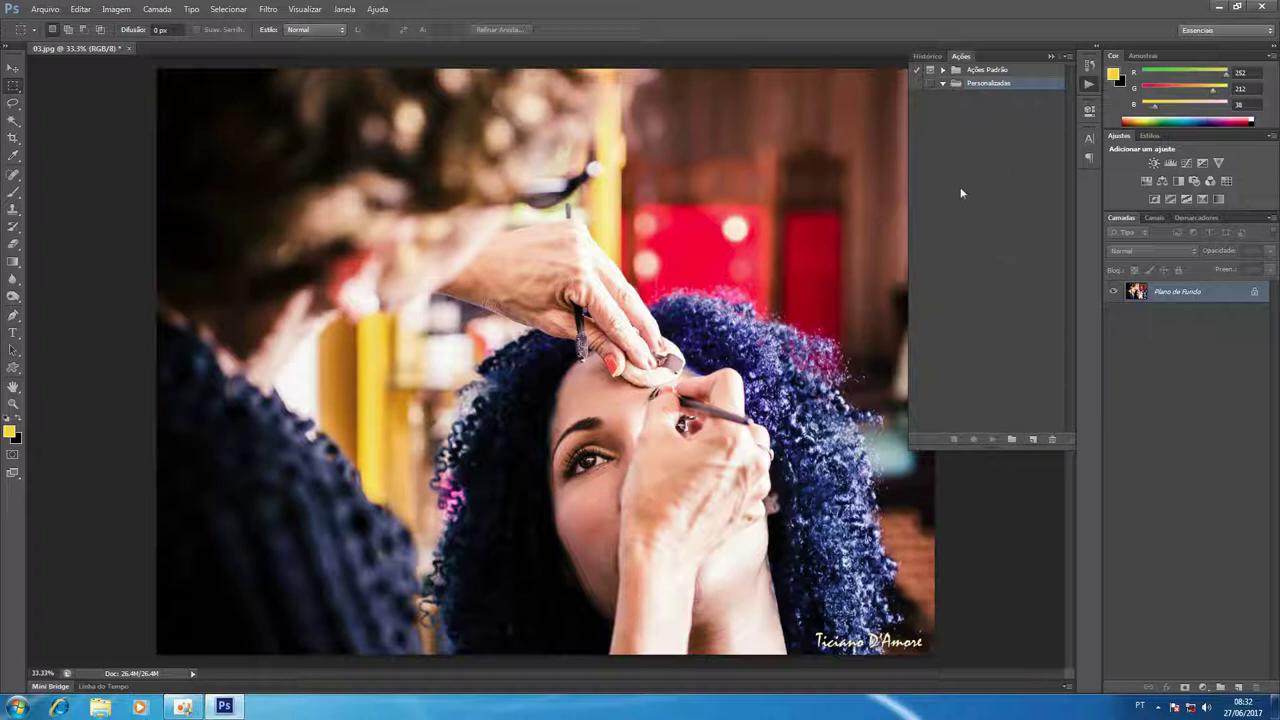
- Create action PB peq in Personalizadas with no function key or colour, and start recording
{"action": "left_click", "coordinate": [1033, 440]}
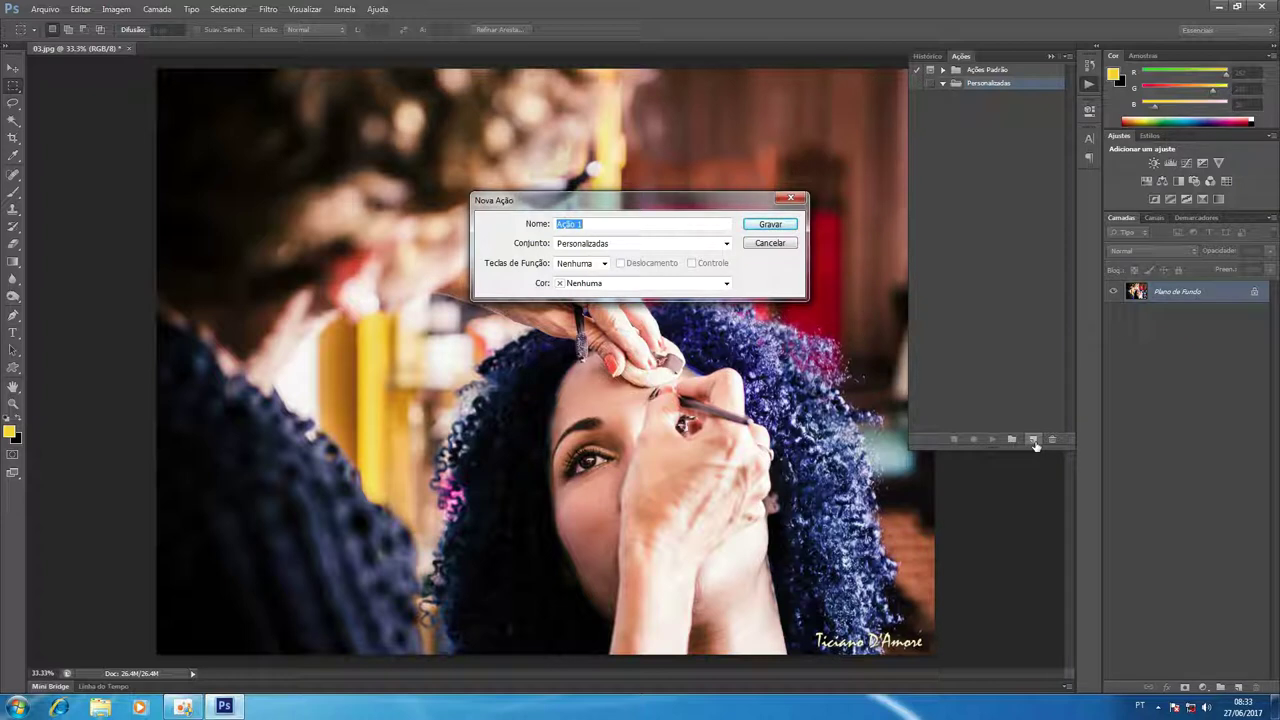
{"action": "type", "text": "PB "}
{"action": "type", "text": "peq"}
{"action": "left_click", "coordinate": [726, 244]}
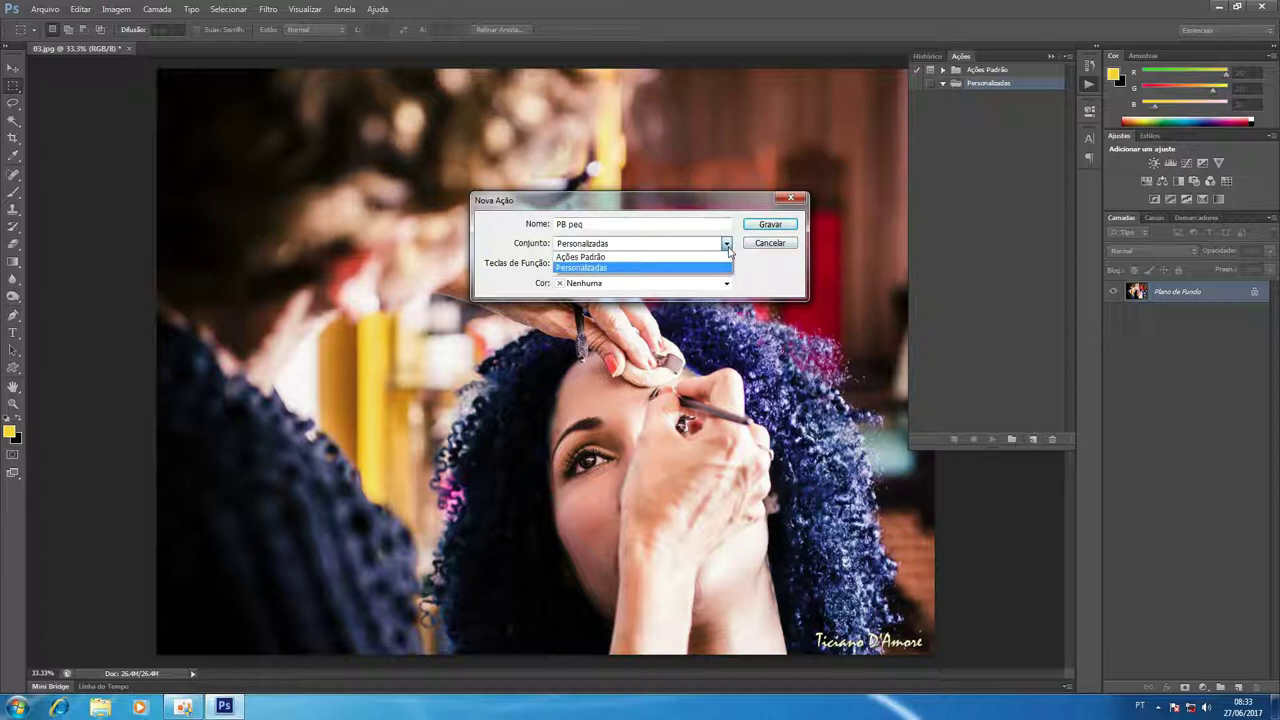
{"action": "left_click", "coordinate": [672, 268]}
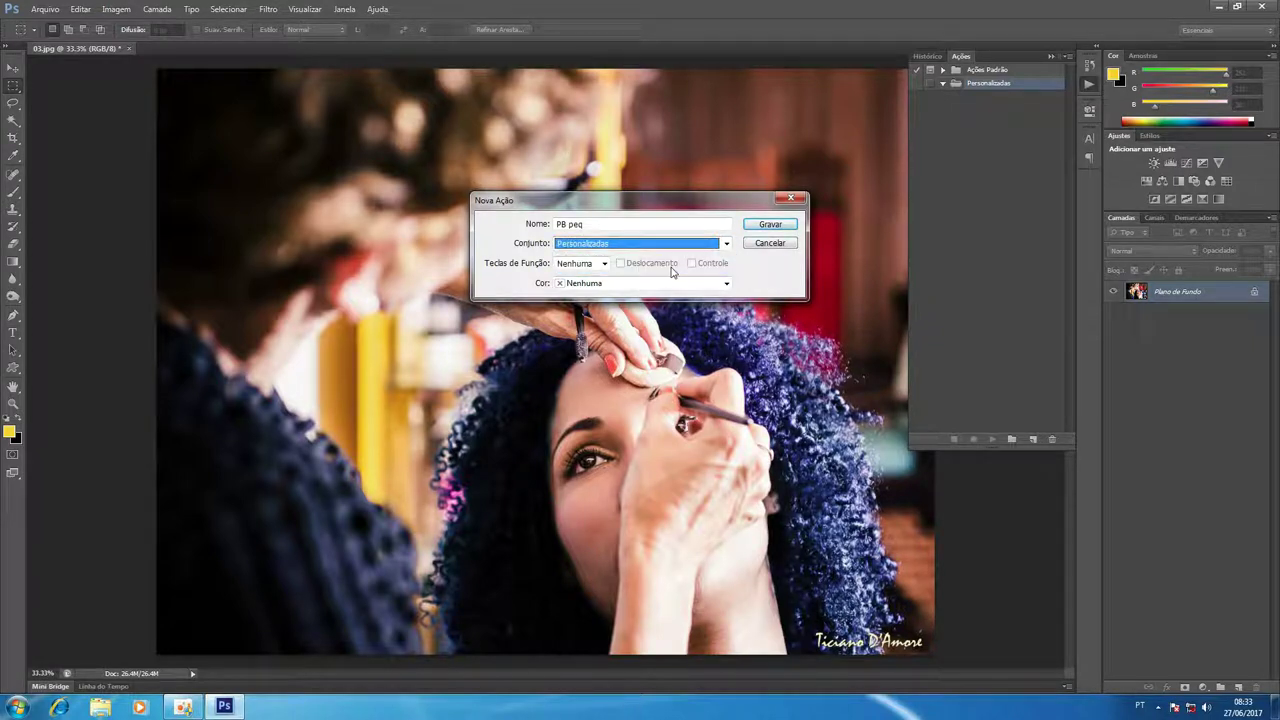
{"action": "left_click", "coordinate": [605, 263]}
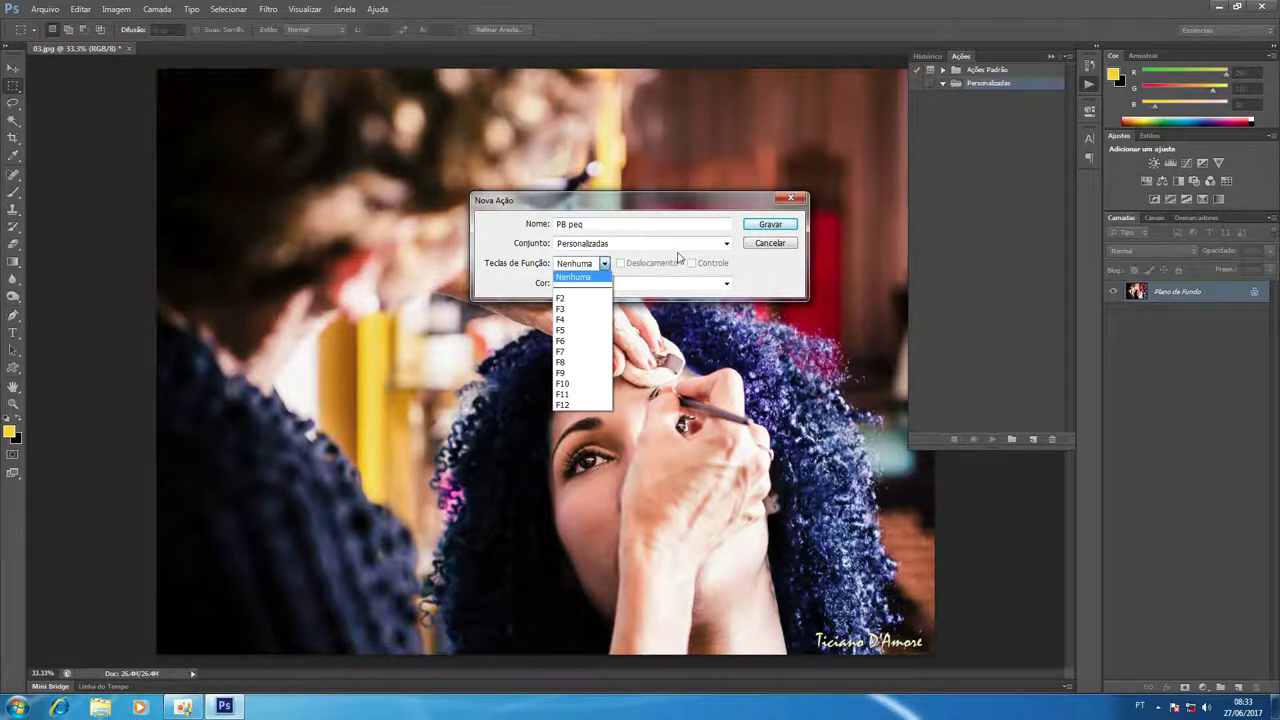
{"action": "left_click", "coordinate": [678, 256]}
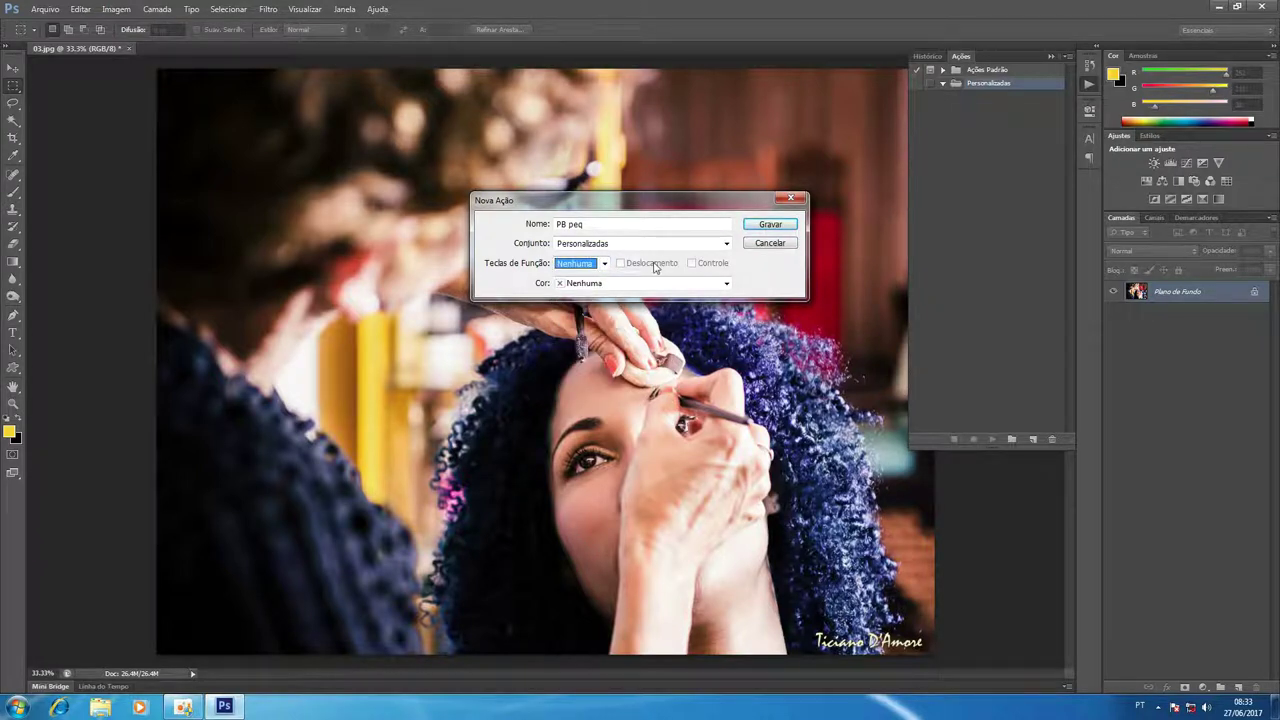
{"action": "left_click", "coordinate": [655, 266]}
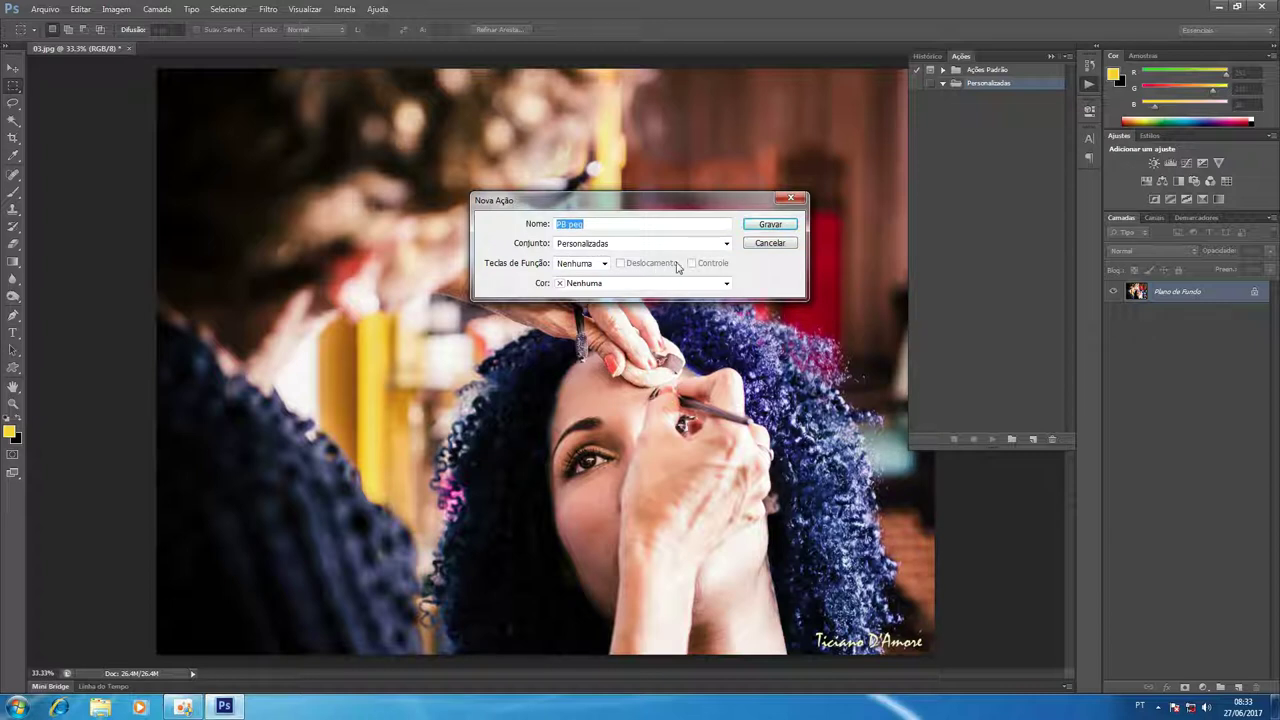
{"action": "left_click", "coordinate": [728, 284]}
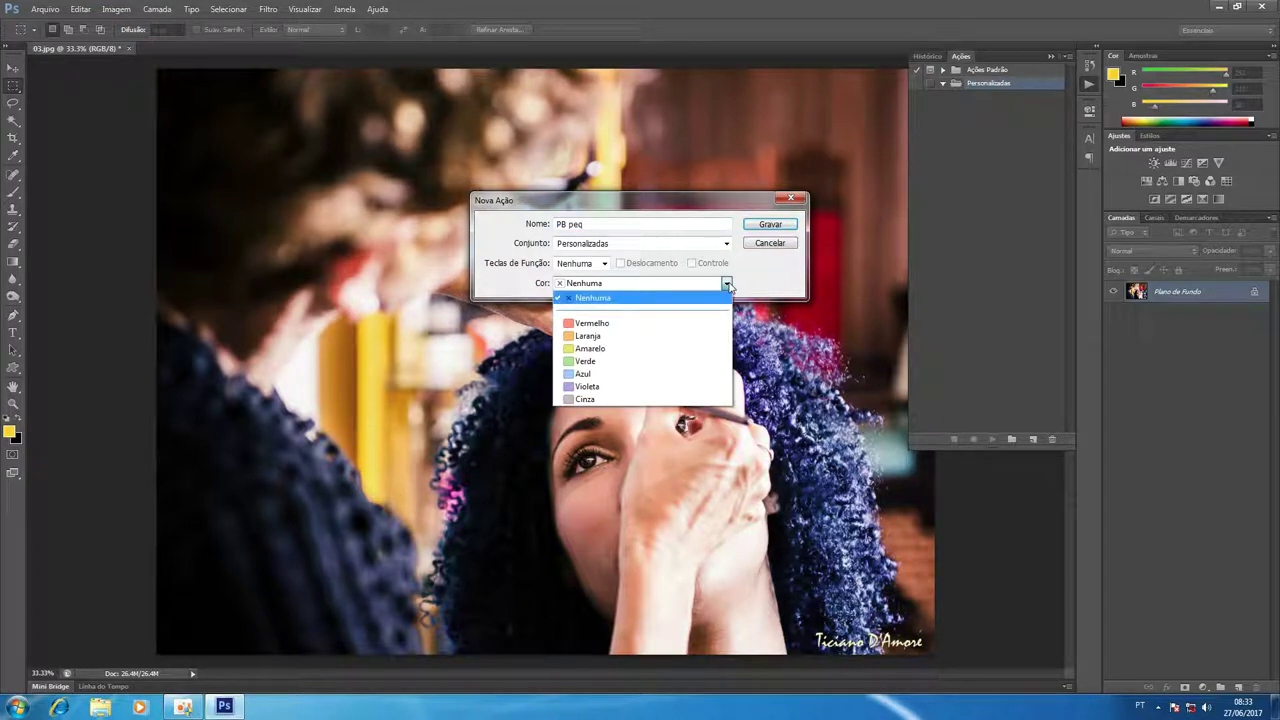
{"action": "left_click", "coordinate": [784, 288]}
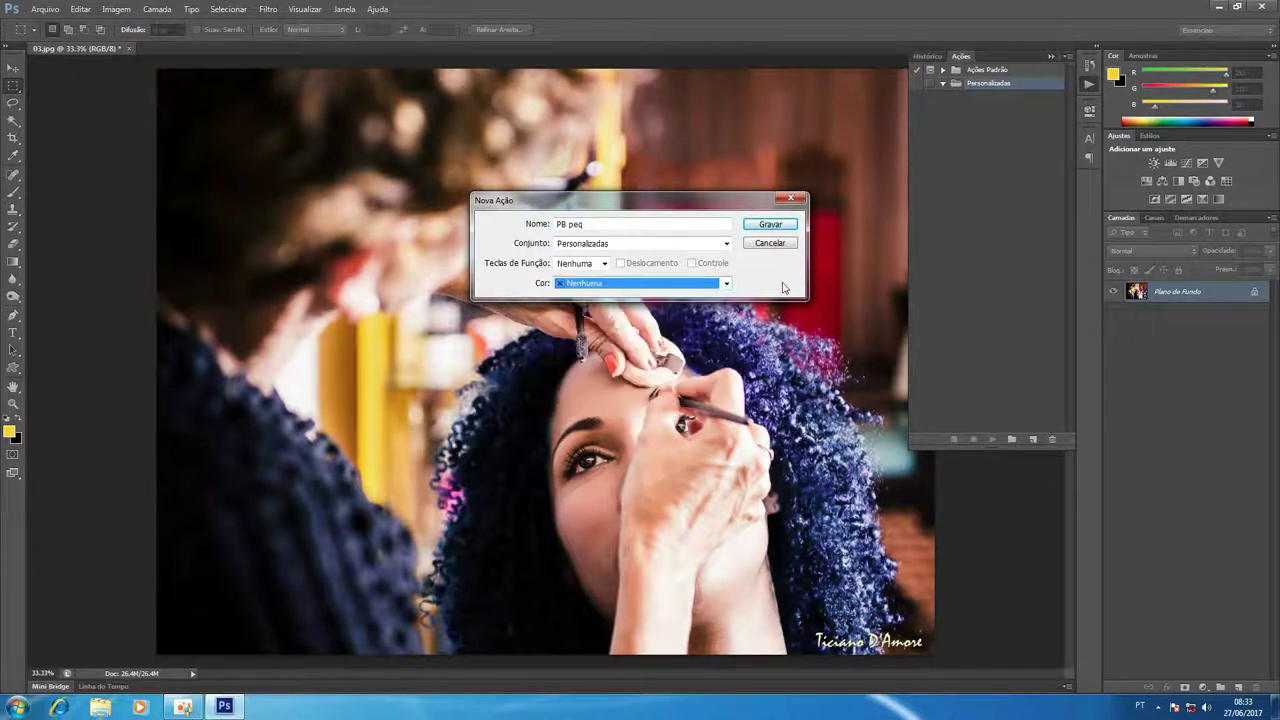
{"action": "left_click", "coordinate": [787, 225]}
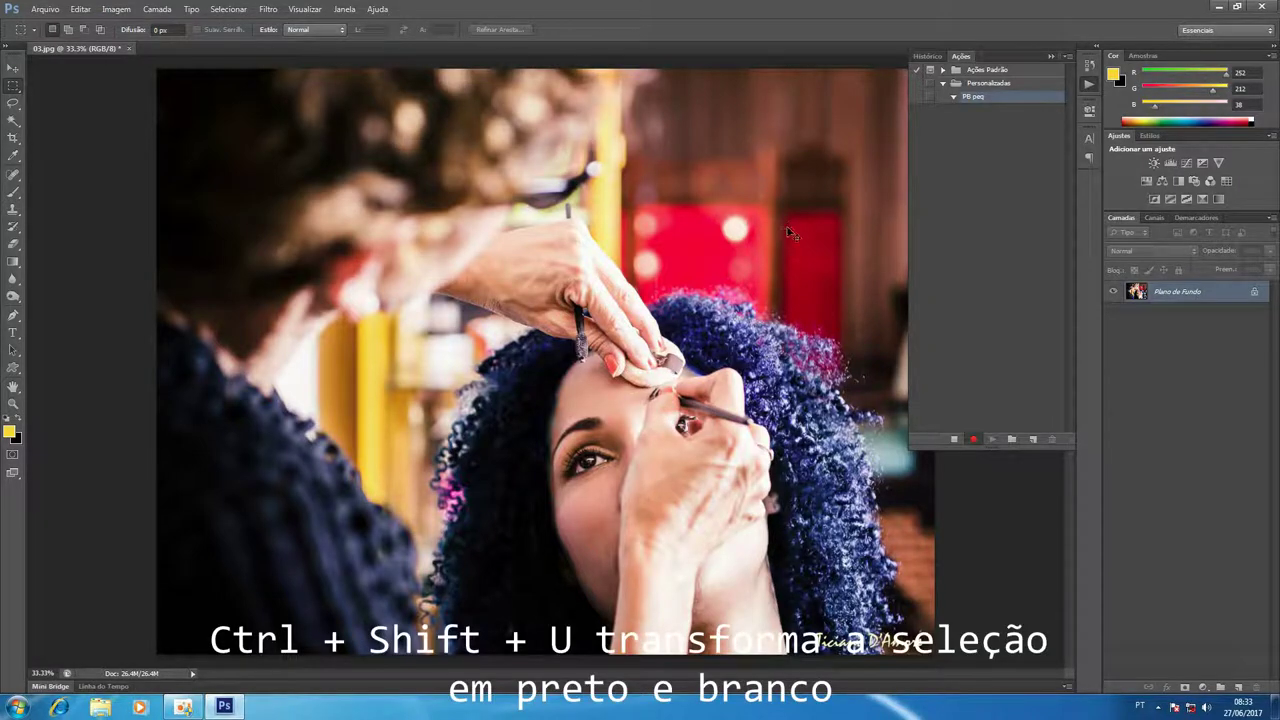
- Desaturate the photo and resize it to 800 pixels wide, constrained, while recording
{"action": "key", "text": "ctrl+shift+u"}
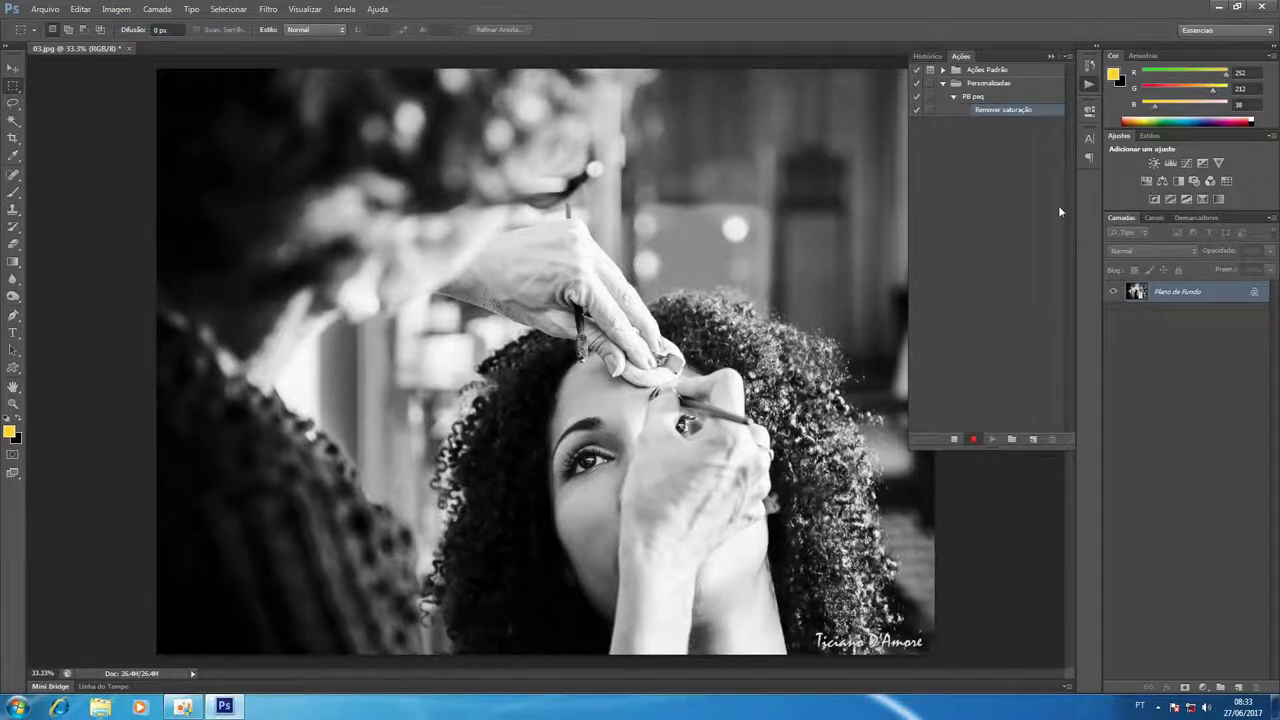
{"action": "left_click", "coordinate": [118, 9]}
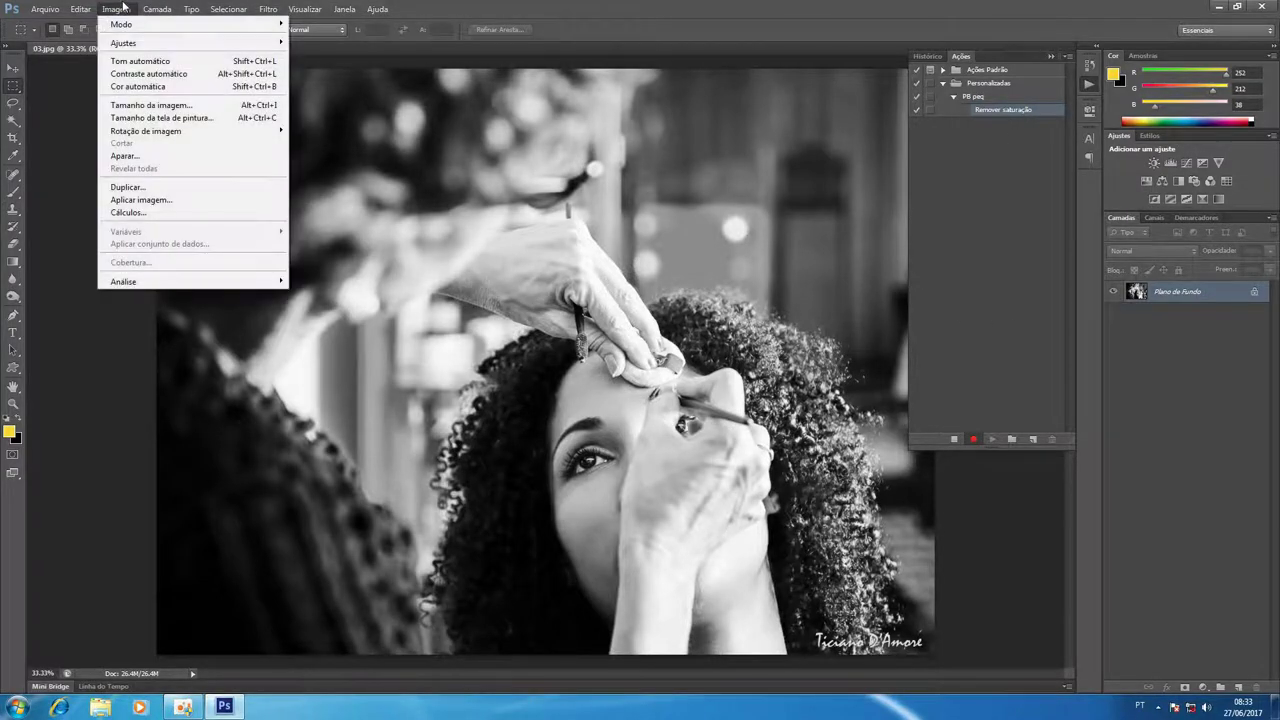
{"action": "left_click", "coordinate": [136, 109]}
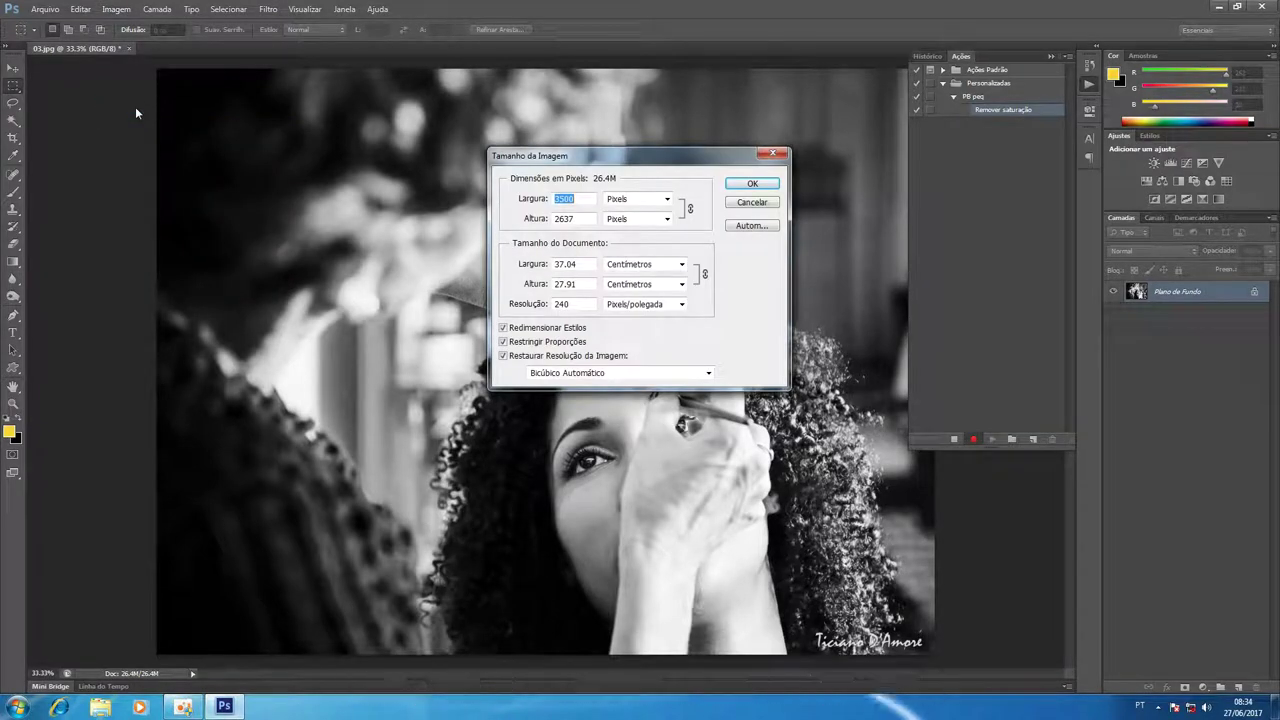
{"action": "type", "text": "8"}
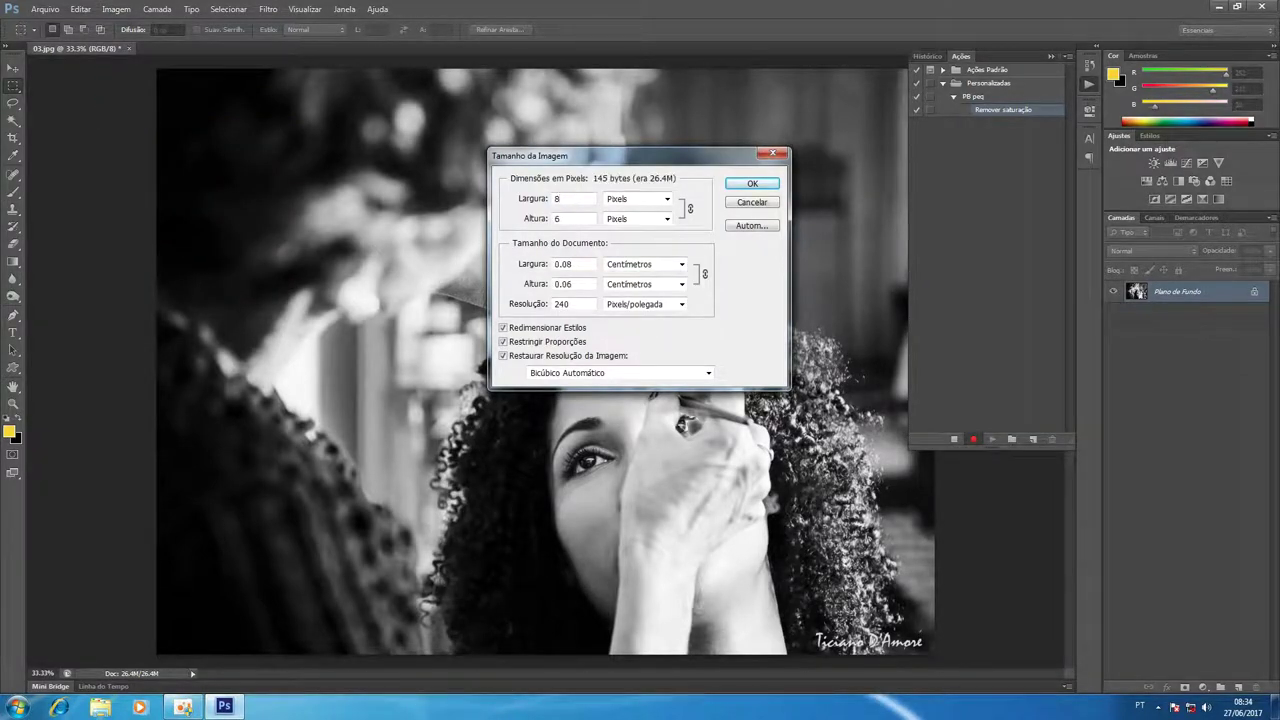
{"action": "type", "text": "00"}
{"action": "left_click", "coordinate": [745, 183]}
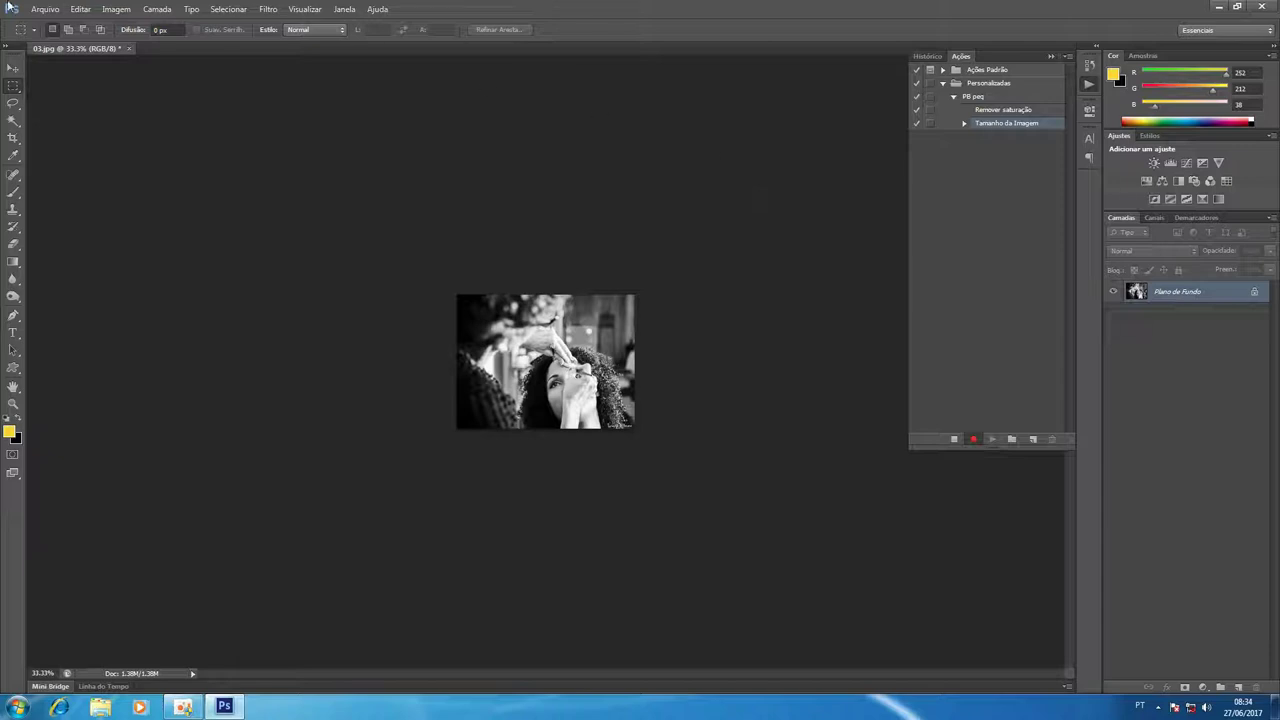
- Save the photo as a quality-12 JPEG in the folder above Editadas
{"action": "left_click", "coordinate": [55, 12]}
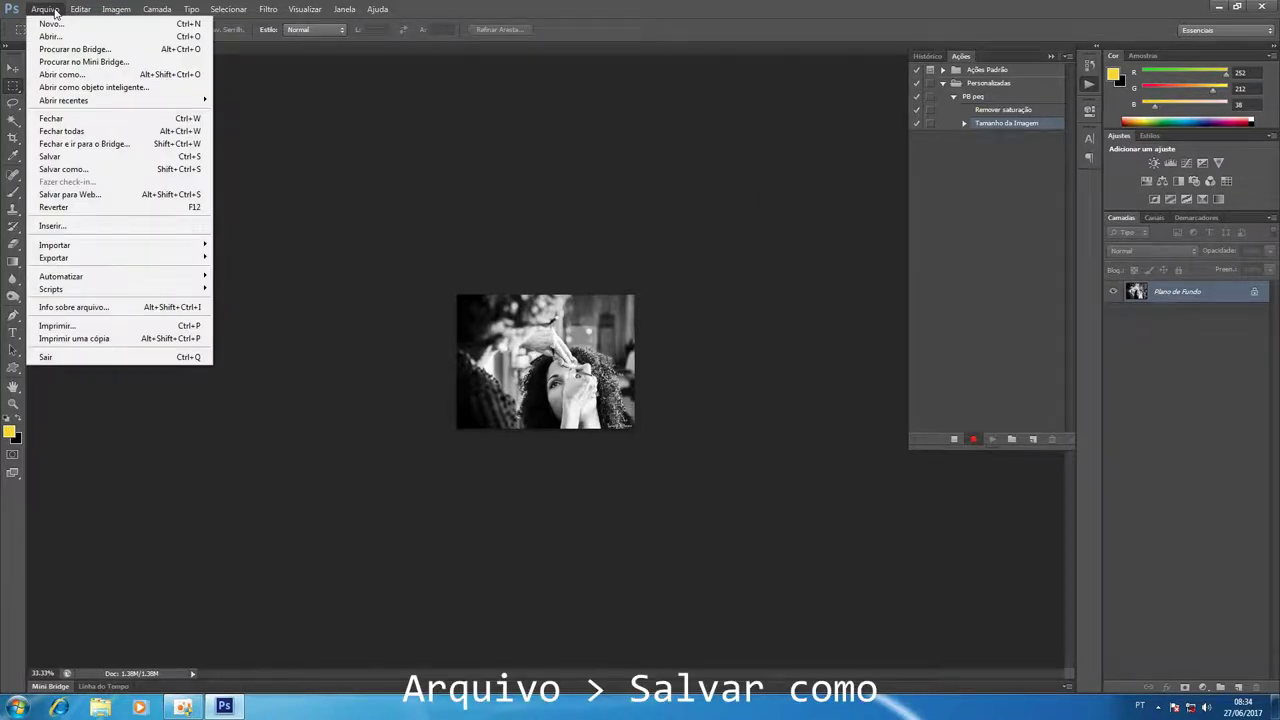
{"action": "left_click", "coordinate": [72, 169]}
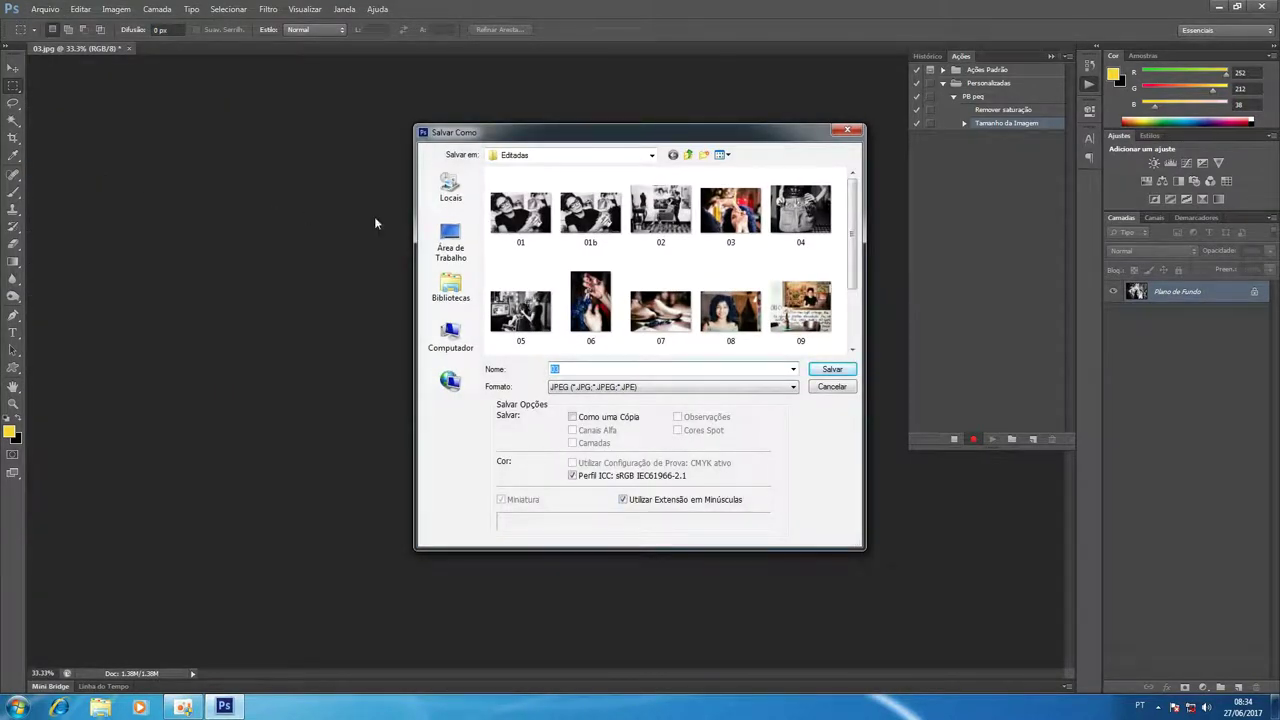
{"action": "left_click", "coordinate": [688, 155]}
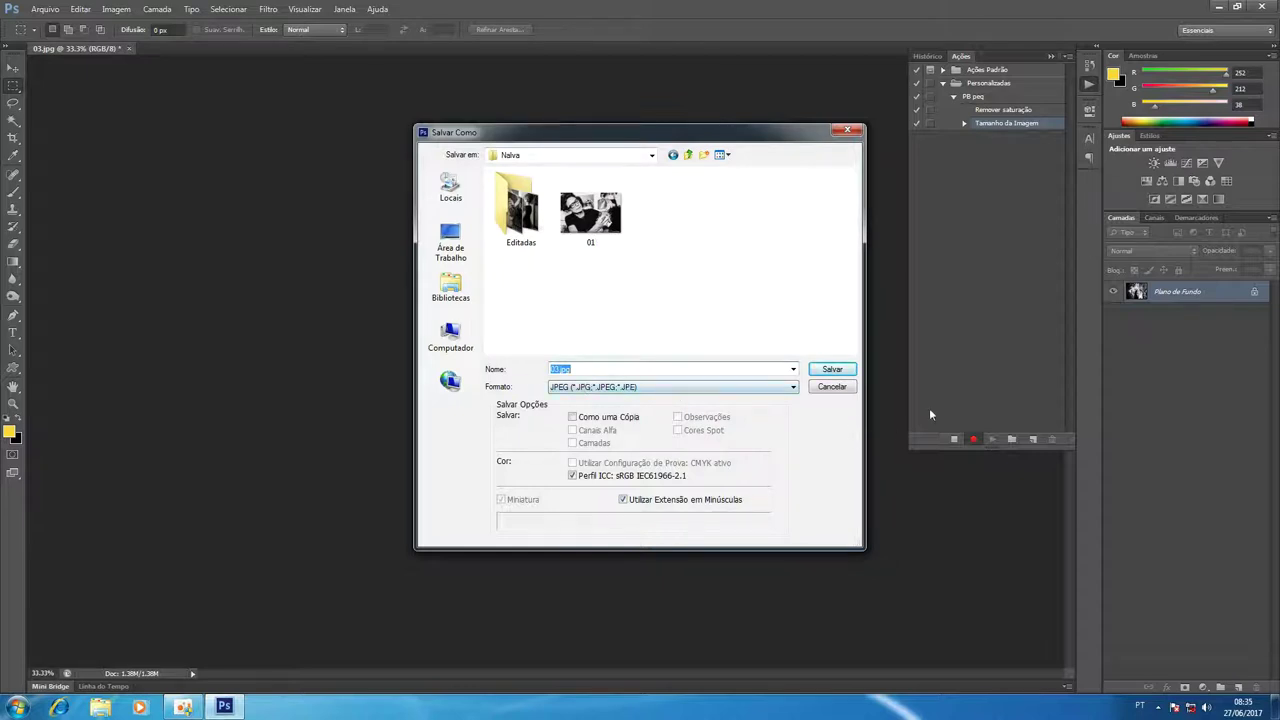
{"action": "left_click", "coordinate": [830, 369]}
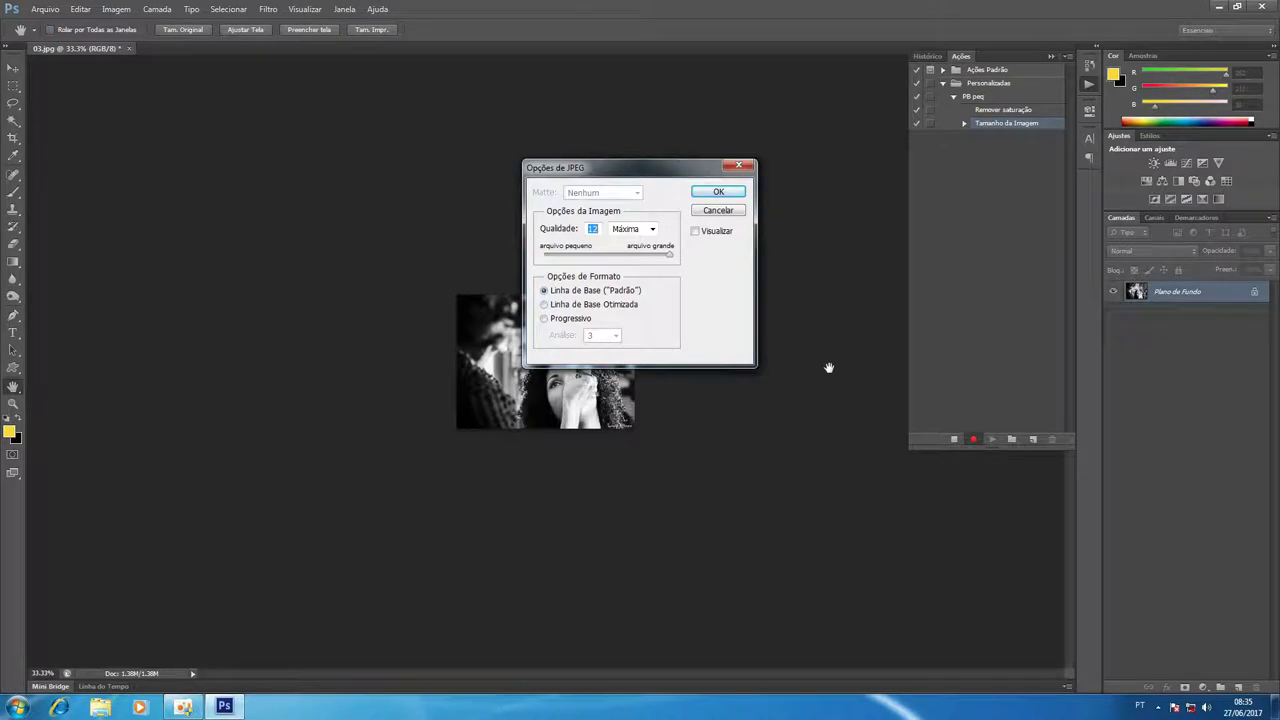
{"action": "left_click", "coordinate": [739, 193]}
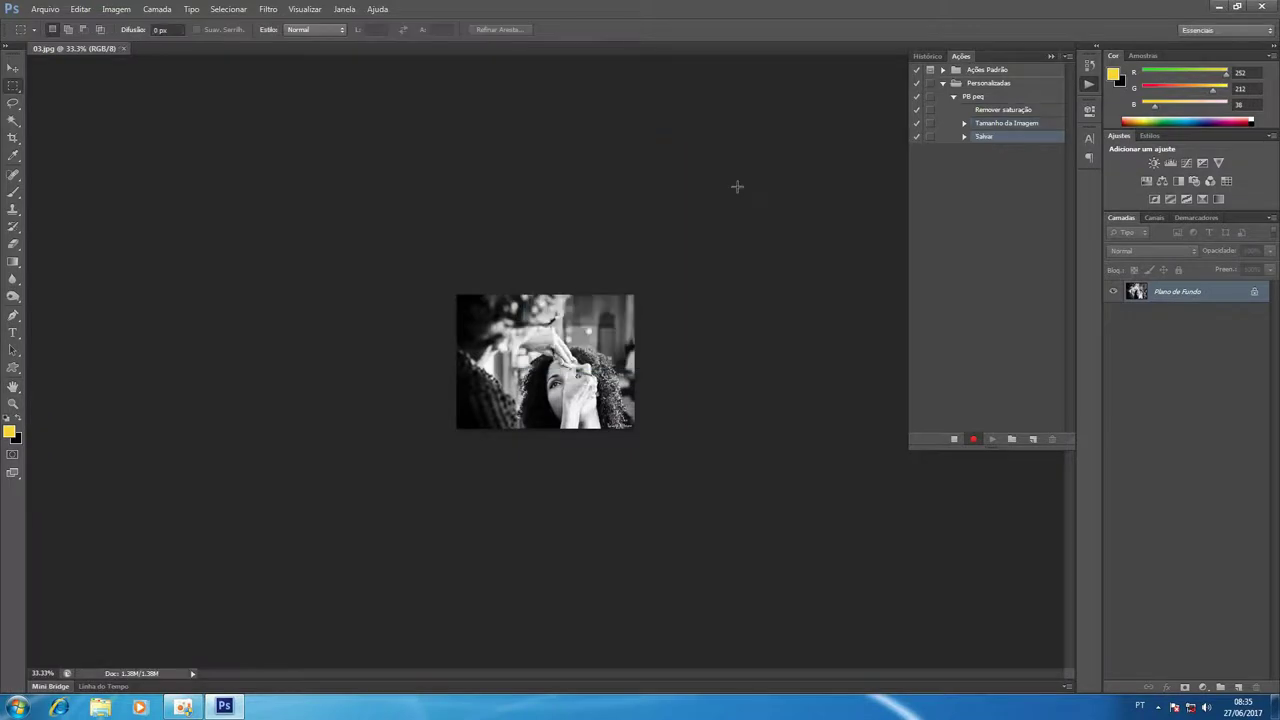
- Close the photo, stop recording PB peq, and select the Personalizadas set
{"action": "left_click", "coordinate": [964, 136]}
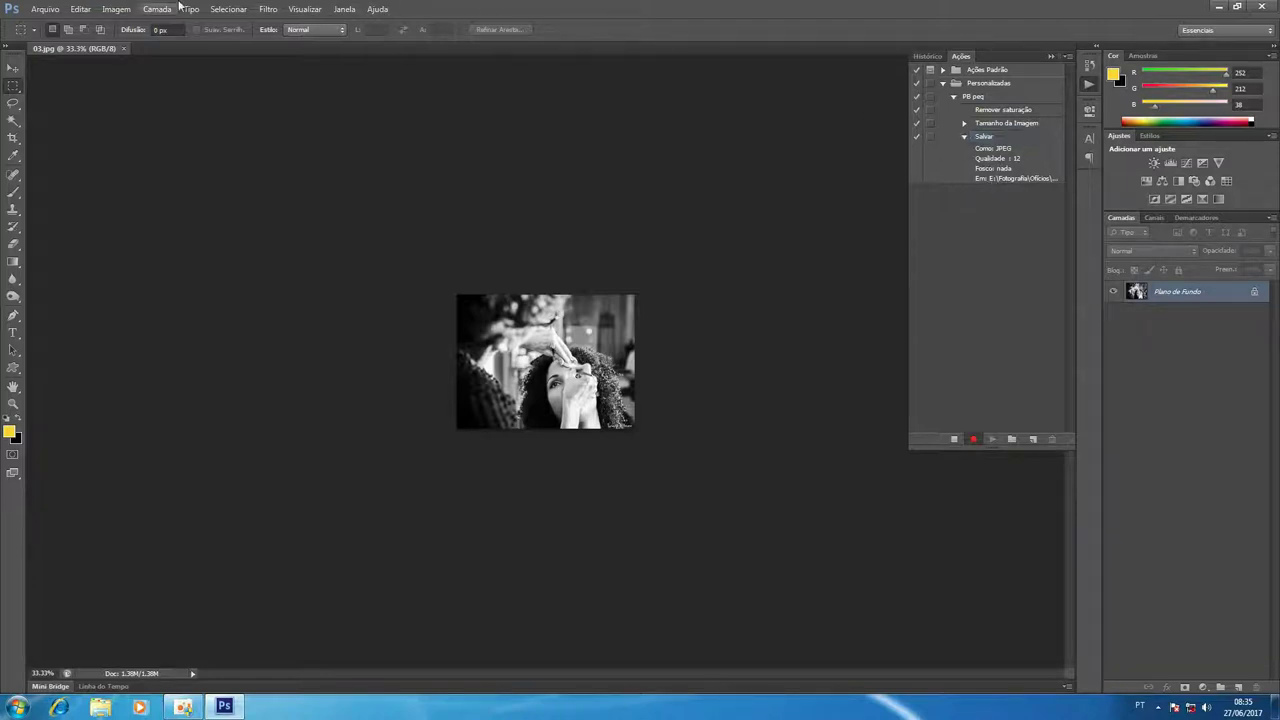
{"action": "left_click", "coordinate": [38, 8]}
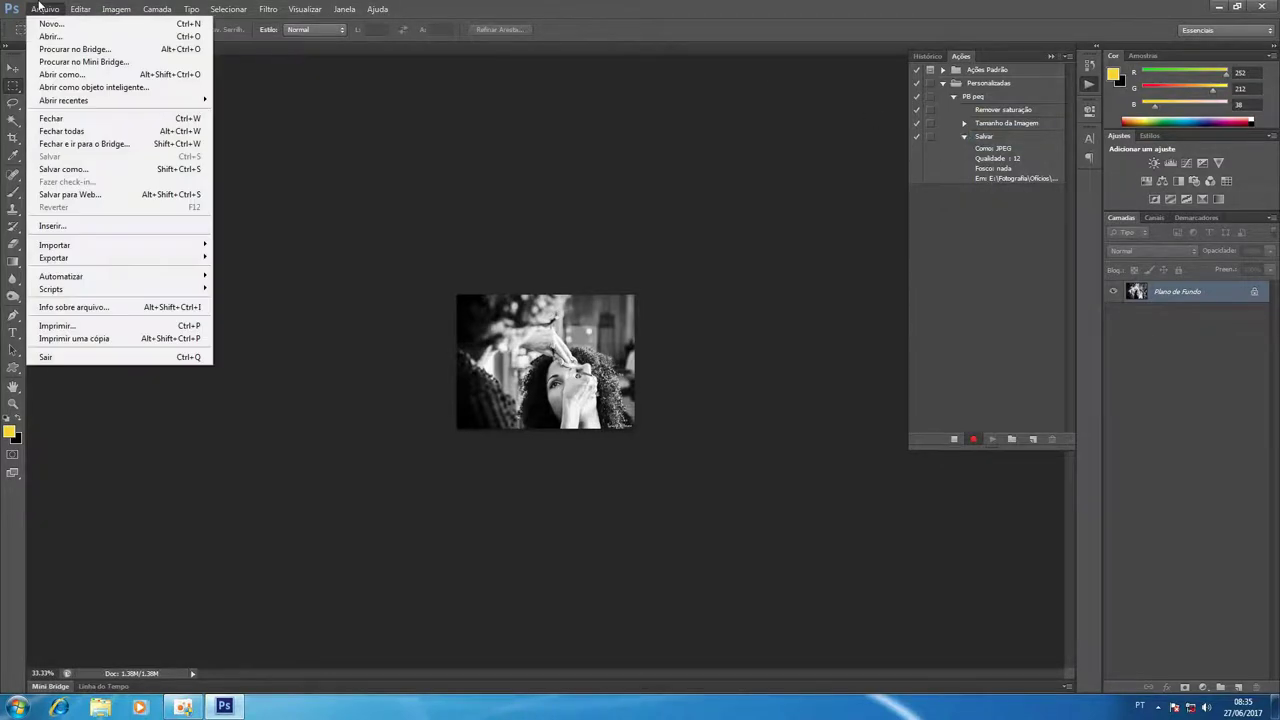
{"action": "left_click", "coordinate": [91, 119]}
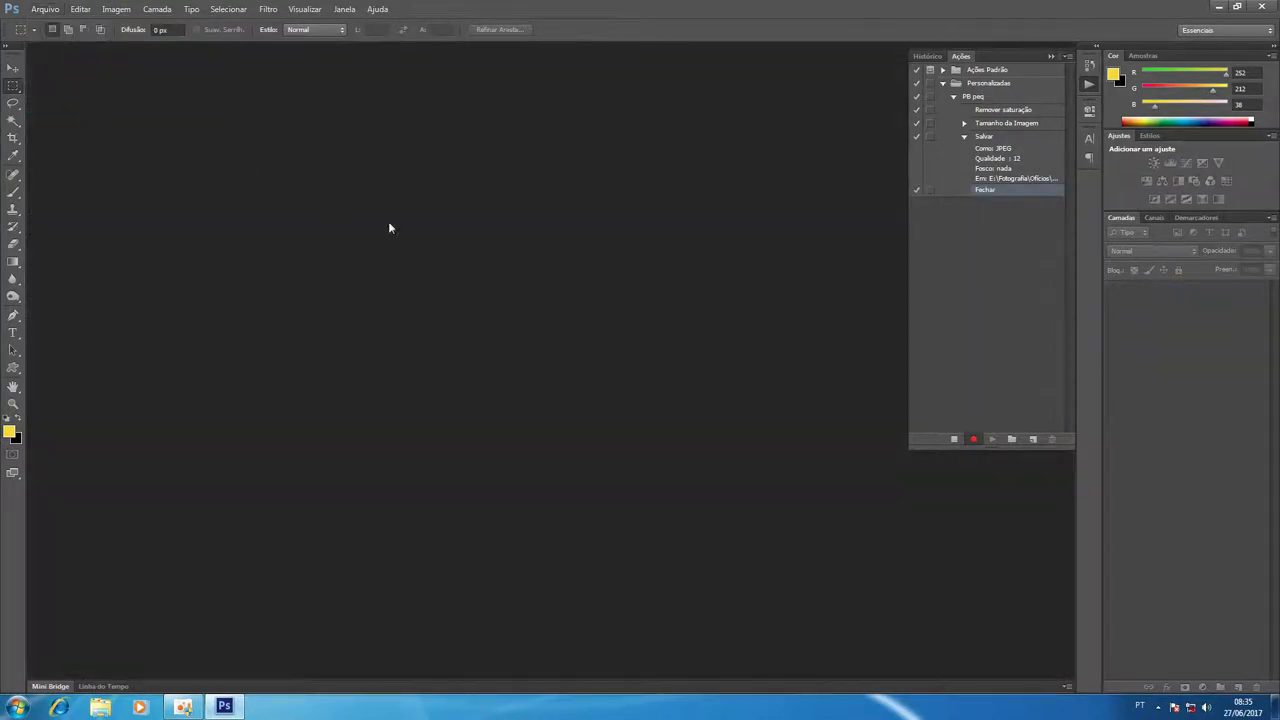
{"action": "left_click", "coordinate": [955, 440]}
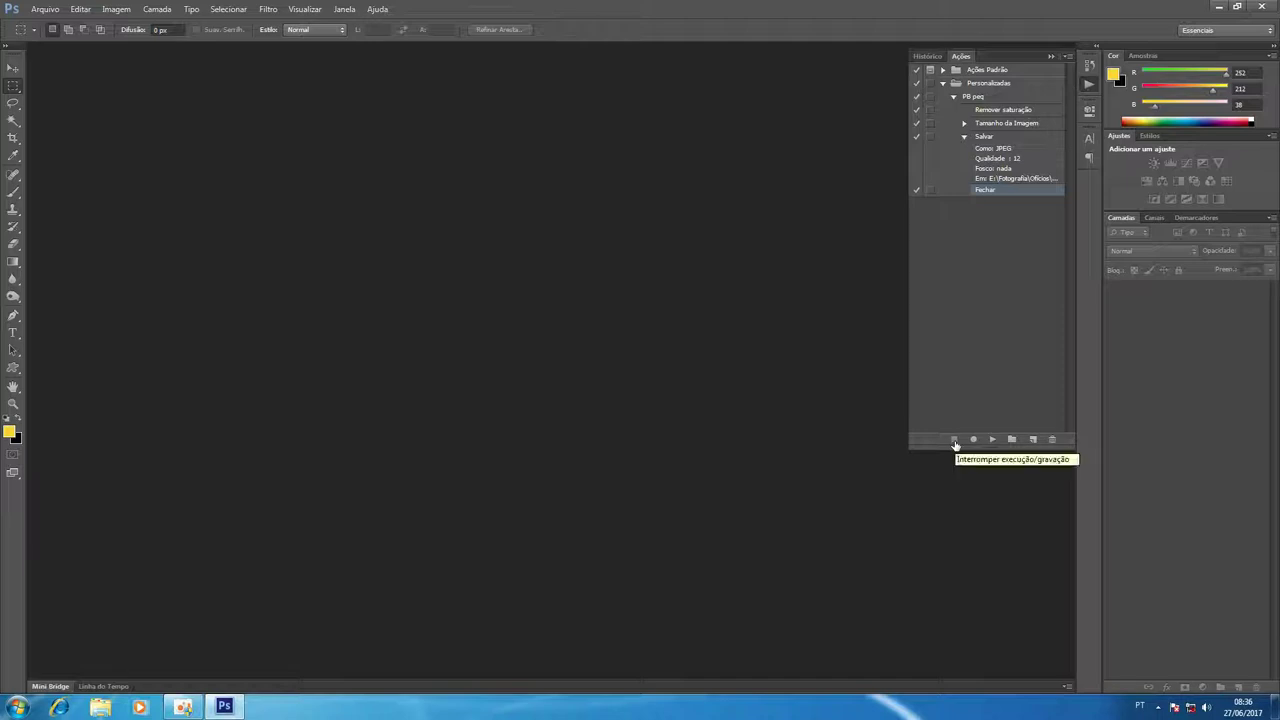
{"action": "left_click", "coordinate": [989, 83]}
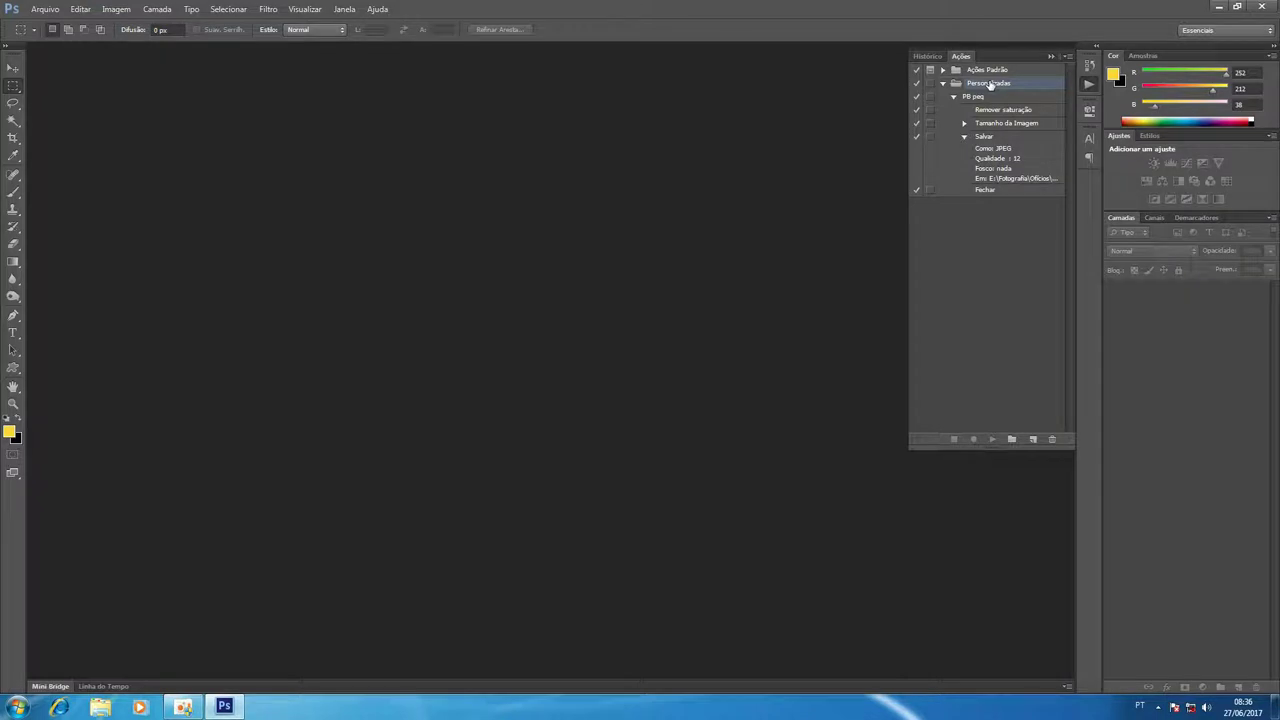
- Start a Lote batch with the Personalizadas set and PB peq action selected
{"action": "left_click", "coordinate": [56, 10]}
{"action": "mouse_move", "coordinate": [62, 276]}
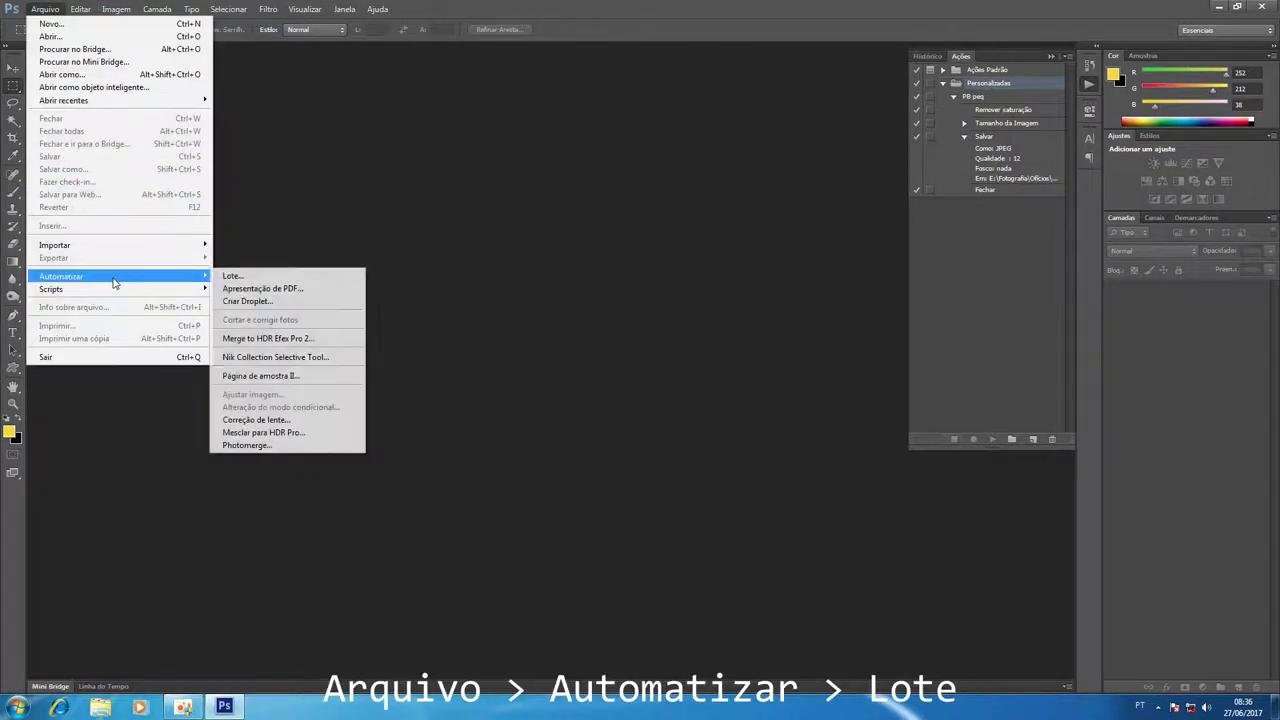
{"action": "left_click", "coordinate": [266, 277]}
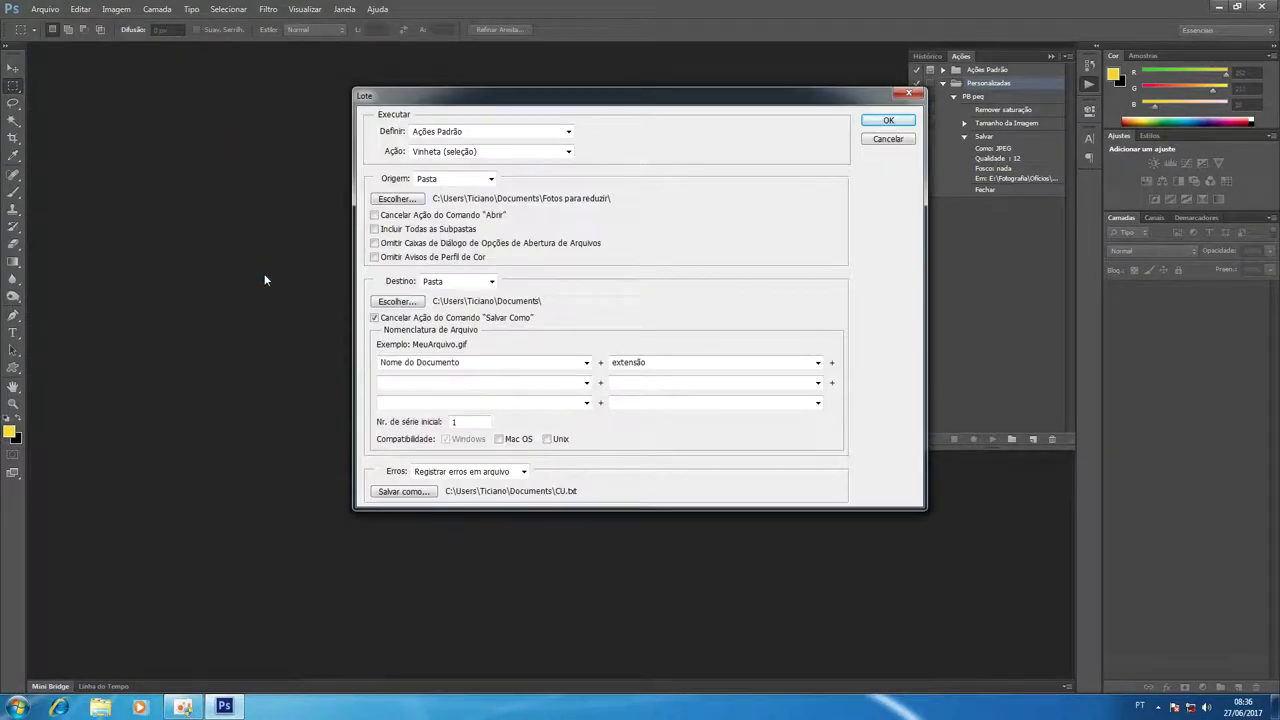
{"action": "left_click", "coordinate": [565, 132]}
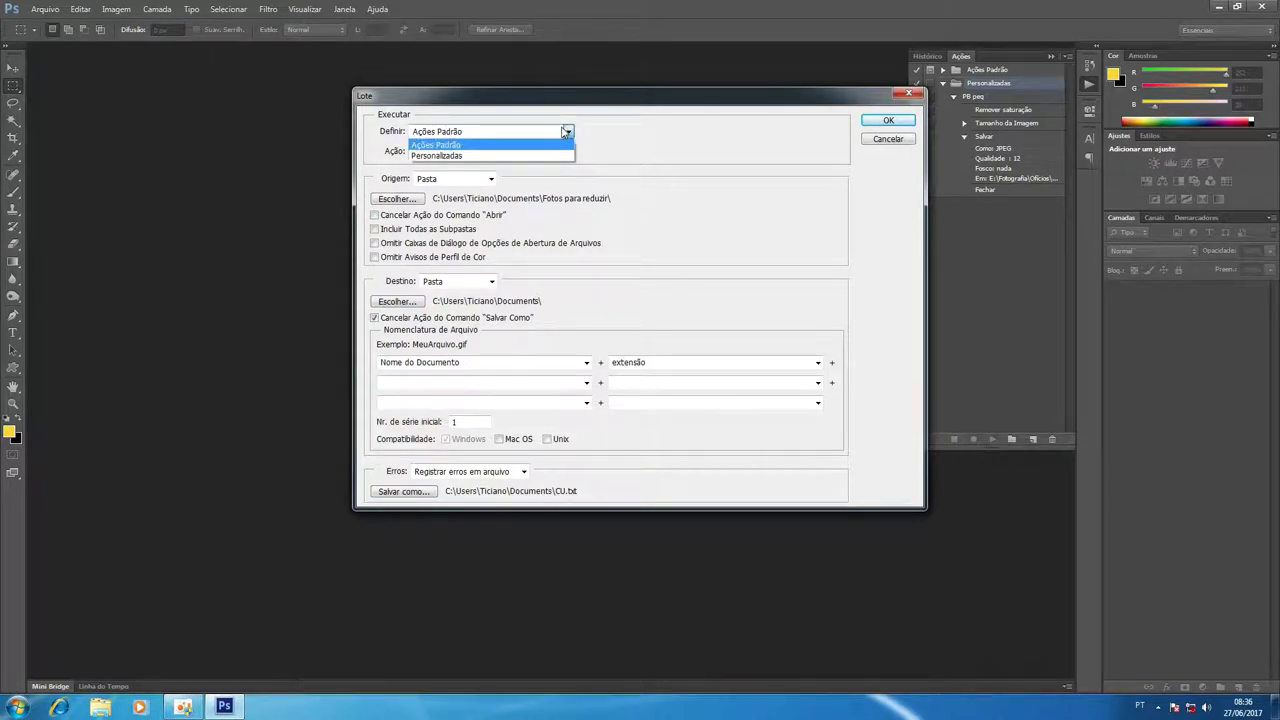
{"action": "left_click", "coordinate": [440, 155]}
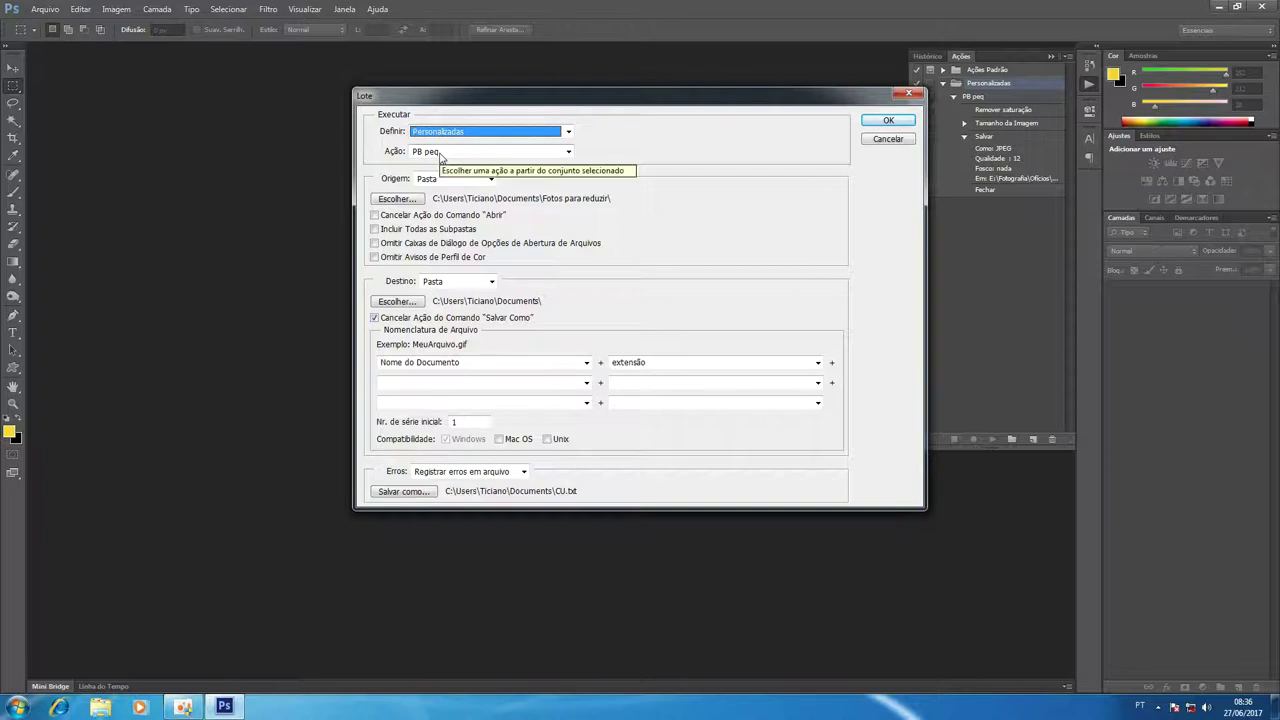
{"action": "left_click", "coordinate": [474, 156]}
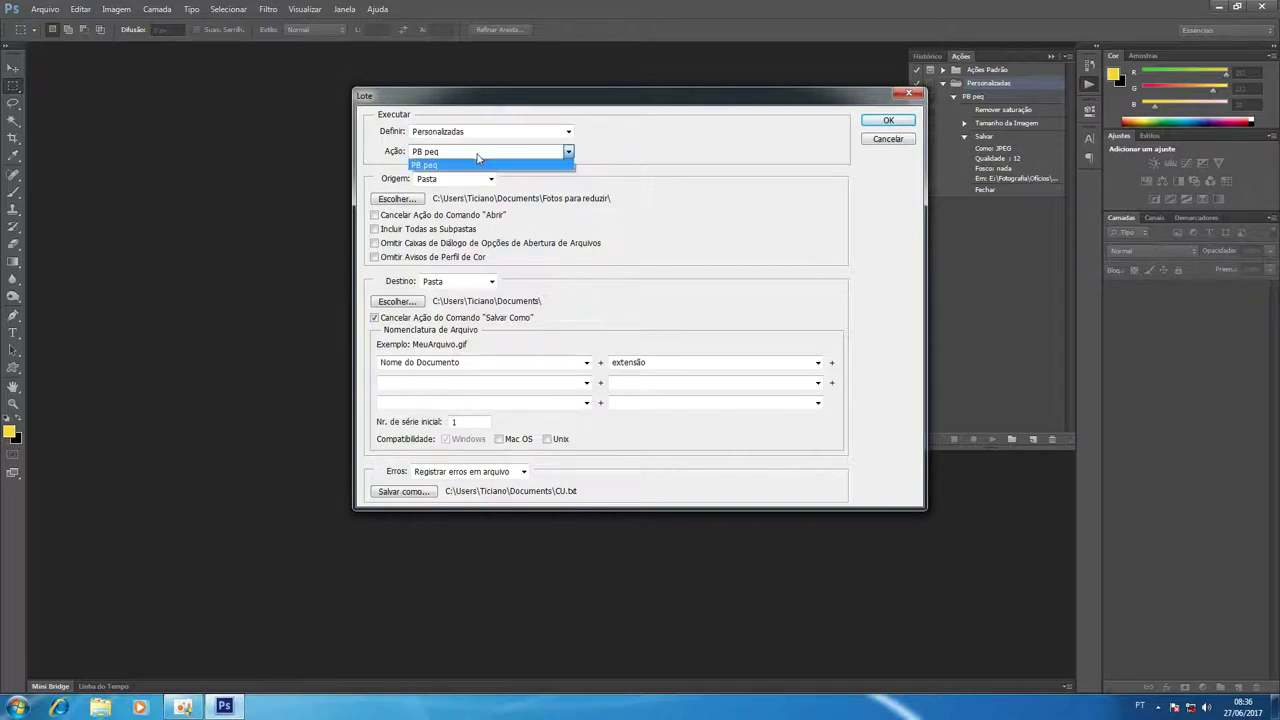
{"action": "left_click", "coordinate": [476, 169]}
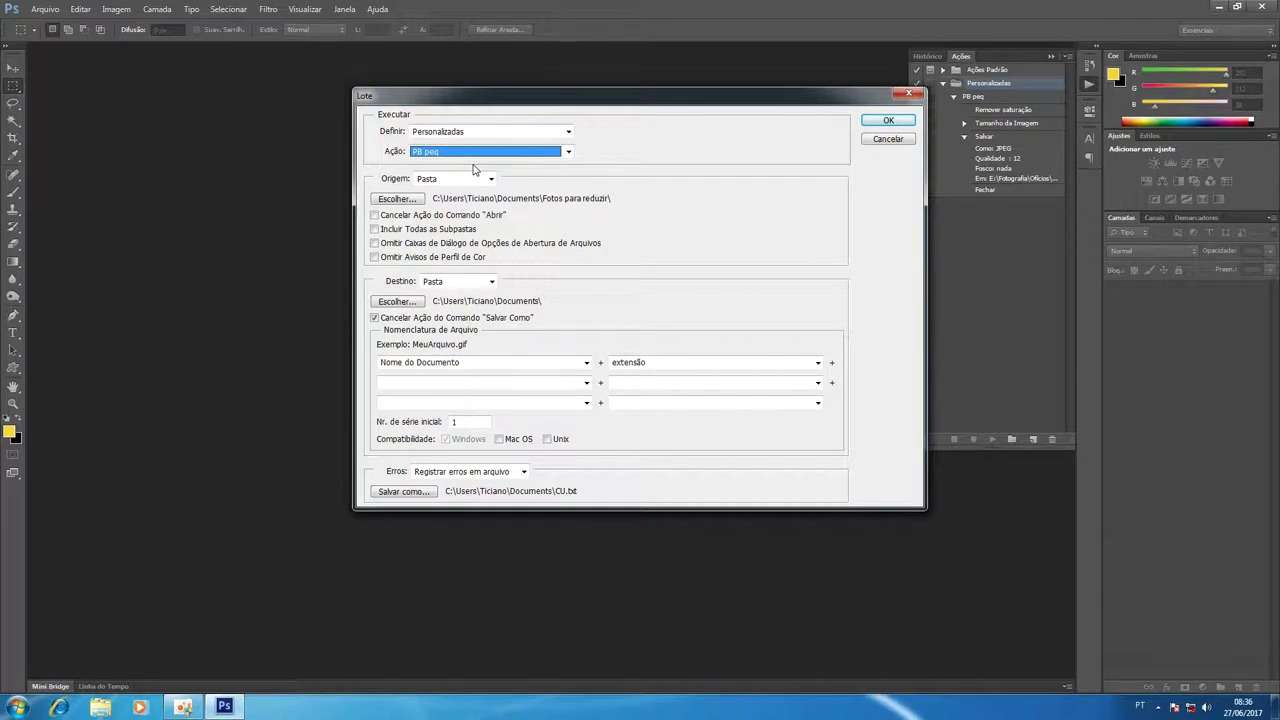
- Set the Lote source folder to Fotos para reduzir and review the Destino options
{"action": "left_click", "coordinate": [418, 199]}
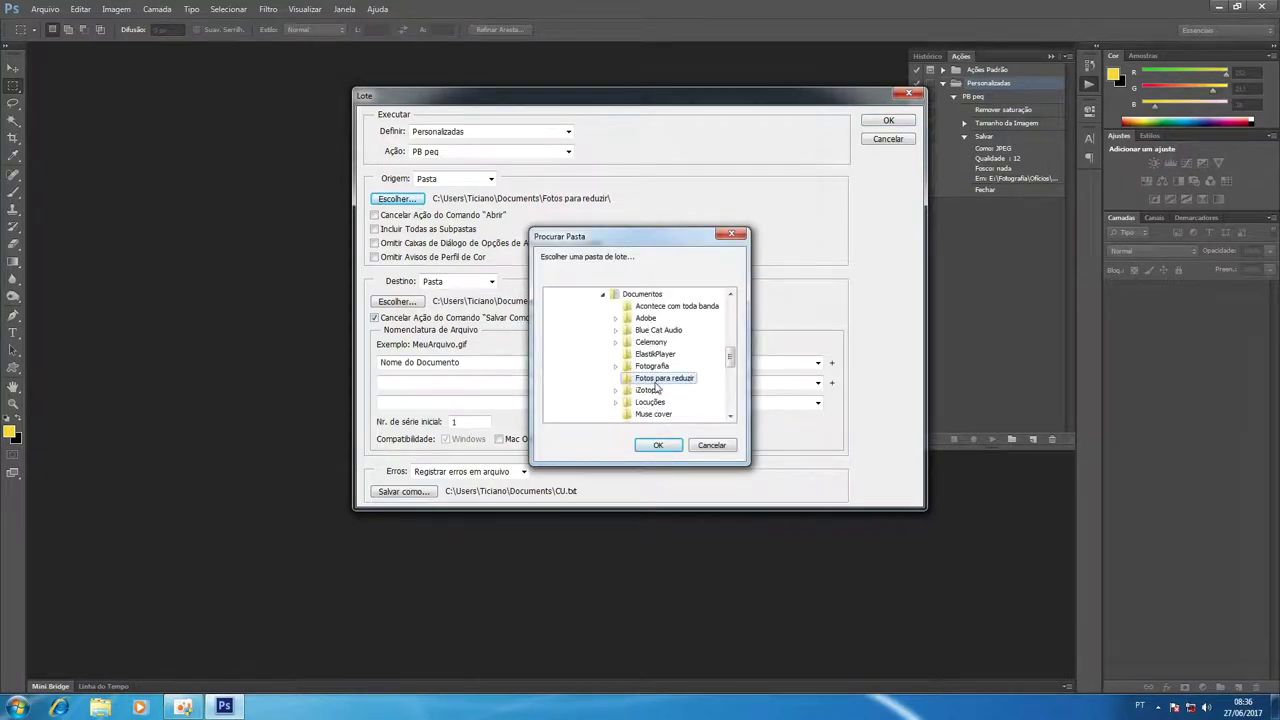
{"action": "left_click", "coordinate": [658, 445]}
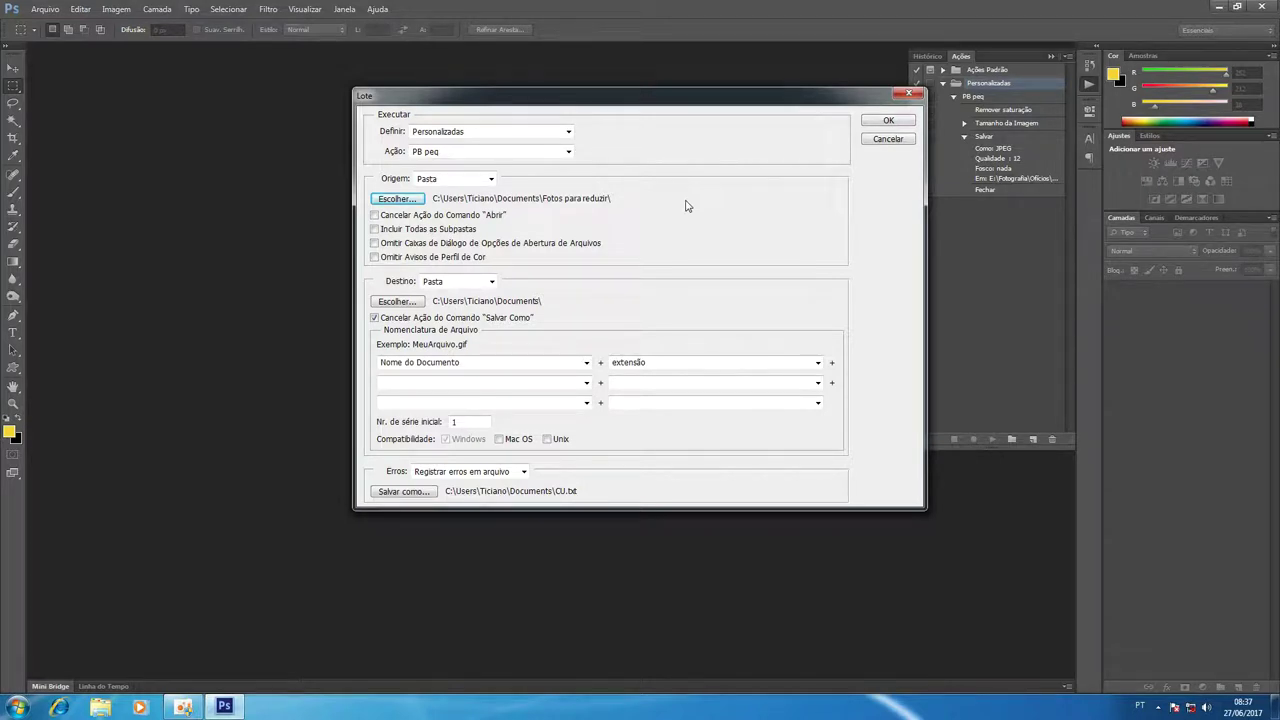
{"action": "left_click", "coordinate": [491, 283]}
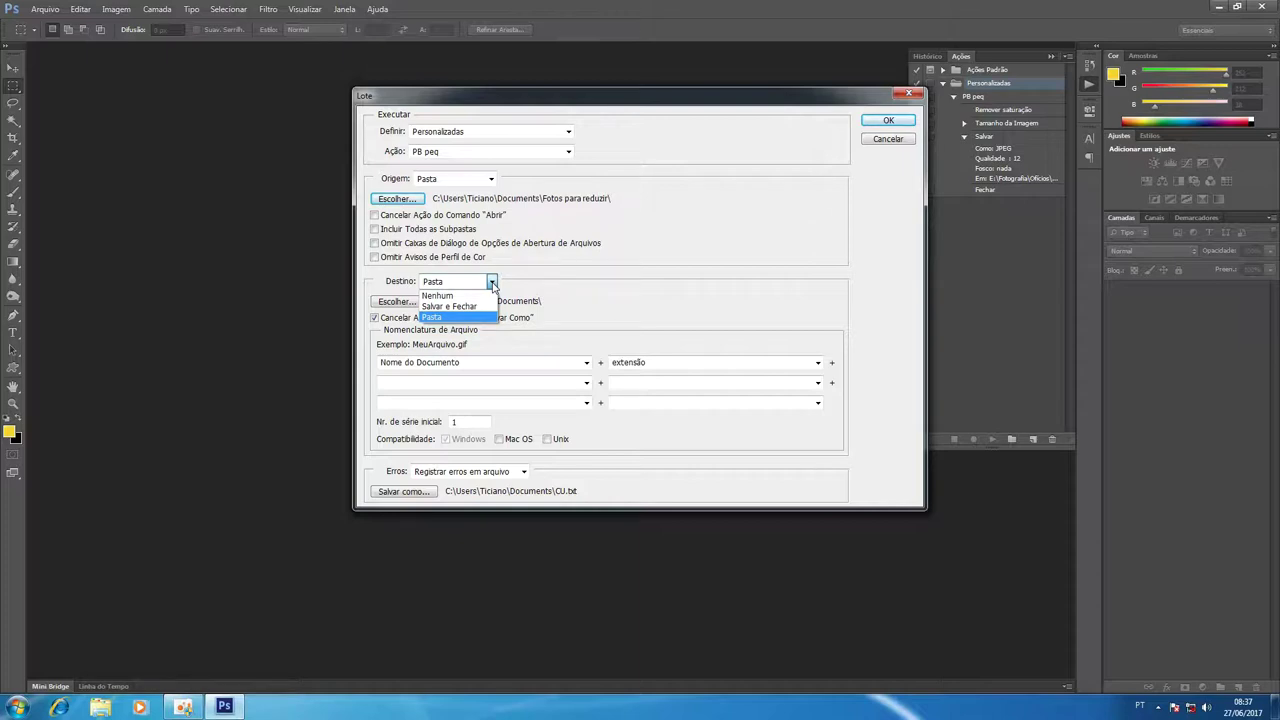
- Set the batch destination to a new PB folder inside Fotos para reduzir
{"action": "left_click", "coordinate": [453, 317]}
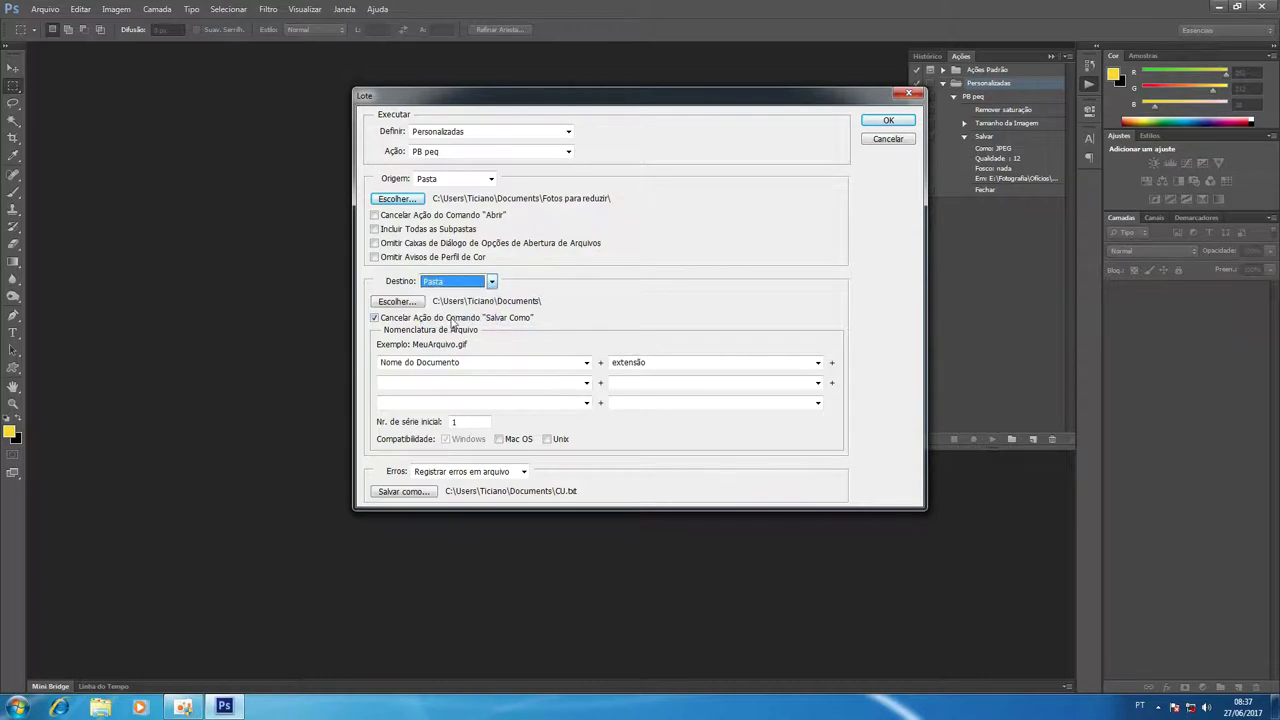
{"action": "left_click", "coordinate": [422, 302]}
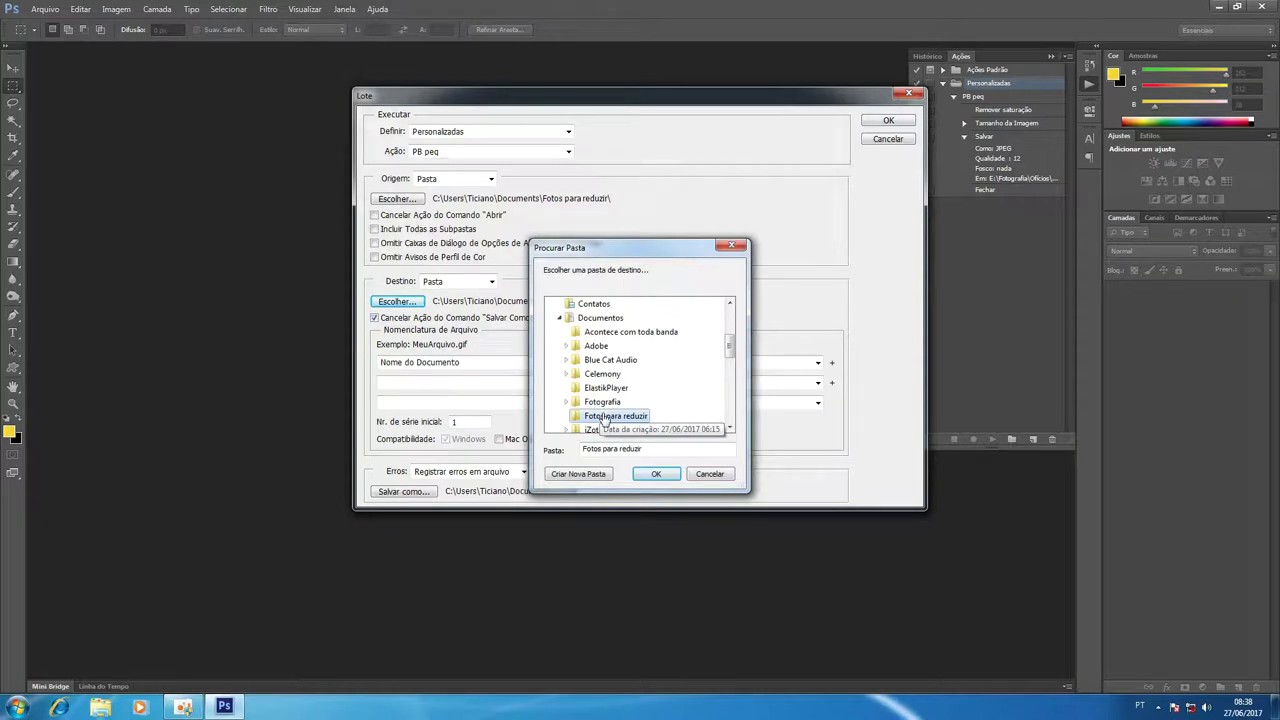
{"action": "left_click", "coordinate": [590, 474]}
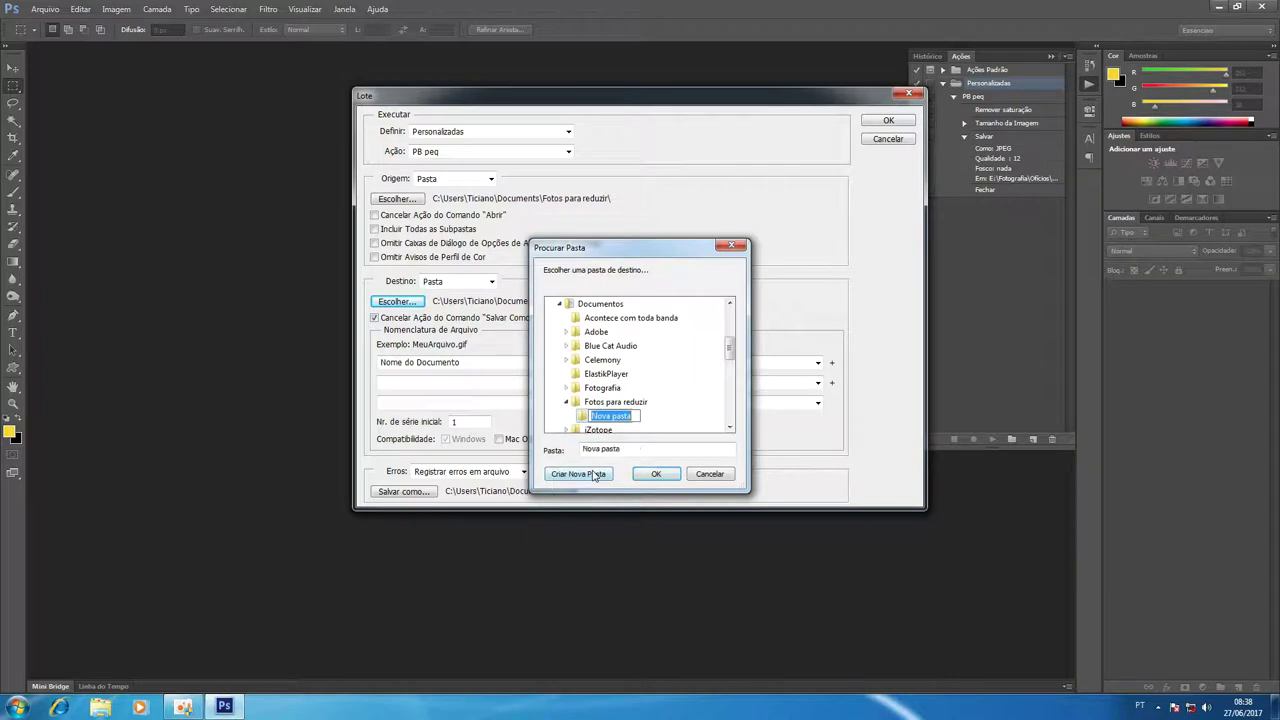
{"action": "type", "text": "P"}
{"action": "type", "text": "B"}
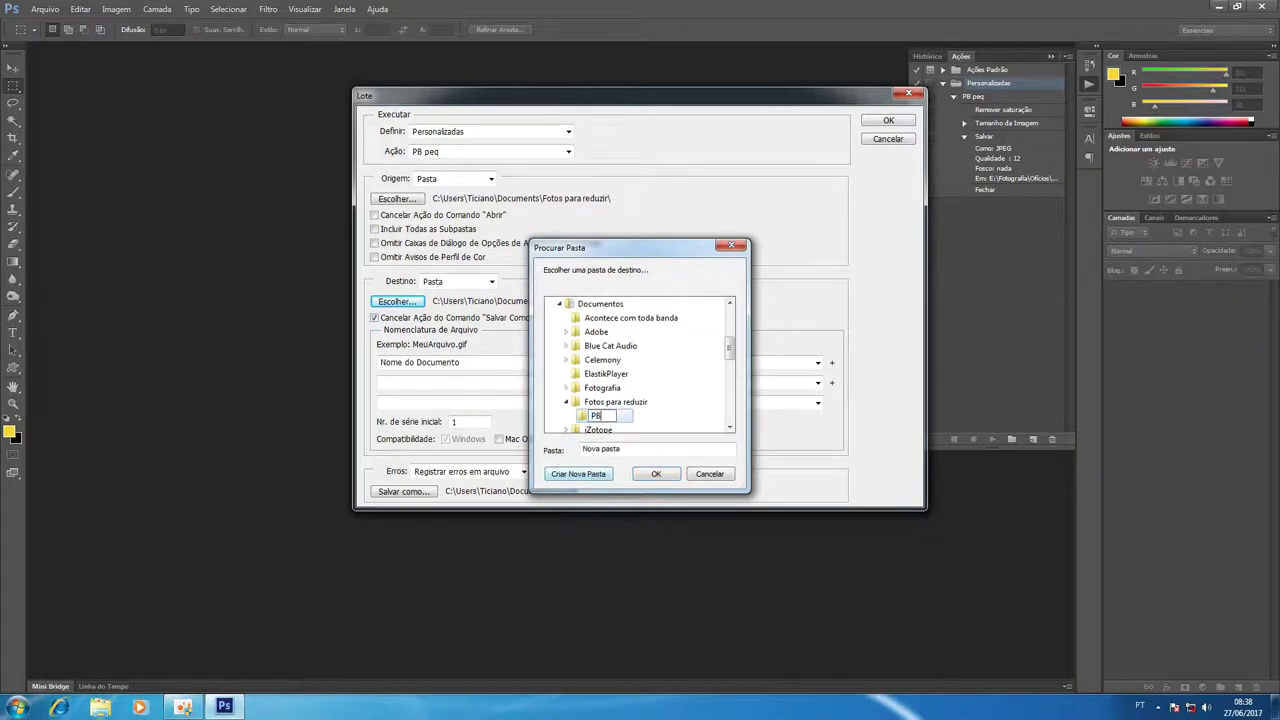
{"action": "key", "text": "Return"}
{"action": "left_click", "coordinate": [620, 402]}
{"action": "left_click", "coordinate": [598, 417]}
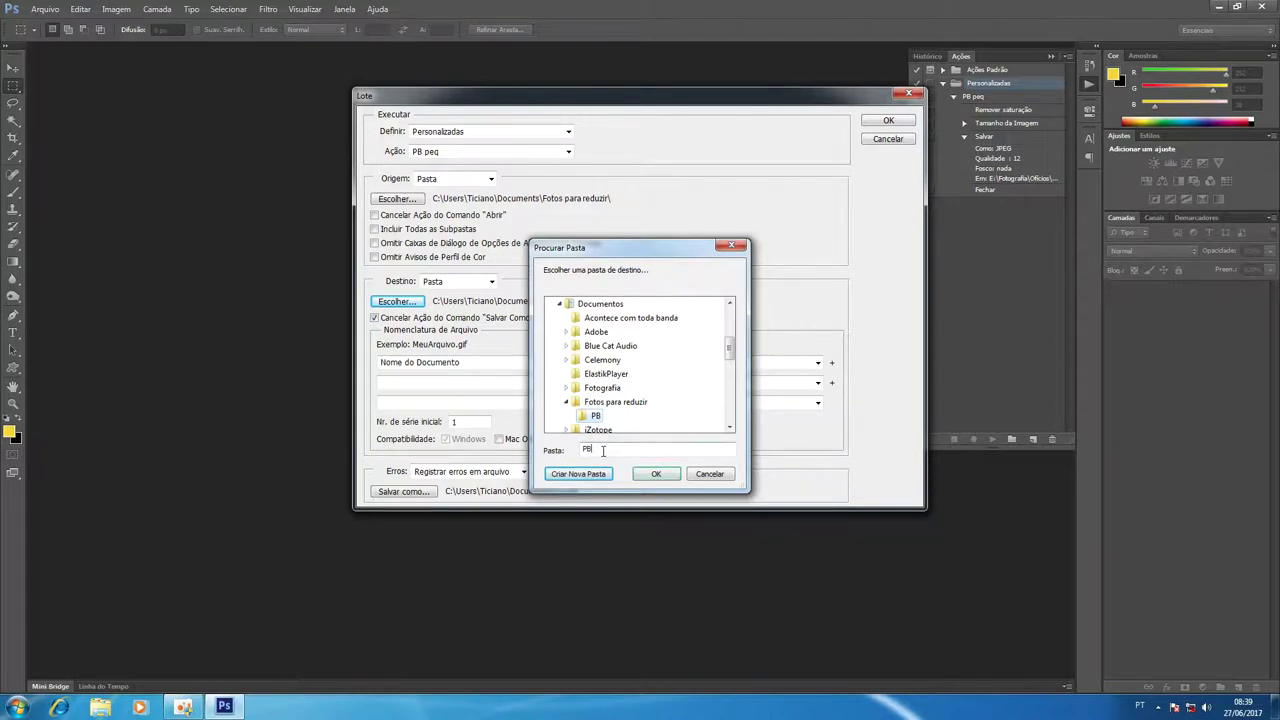
{"action": "left_click", "coordinate": [657, 473]}
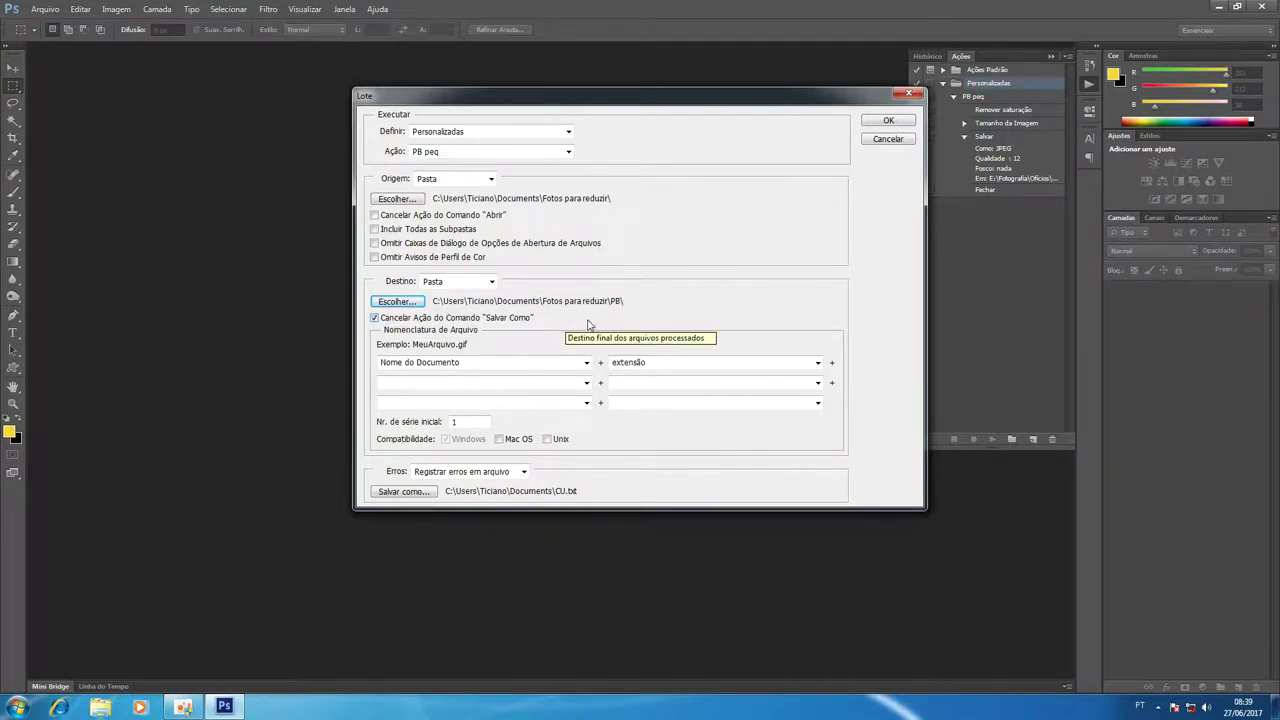
- Keep the Lote file naming as Nome do Documento + extensão
{"action": "left_click", "coordinate": [376, 318]}
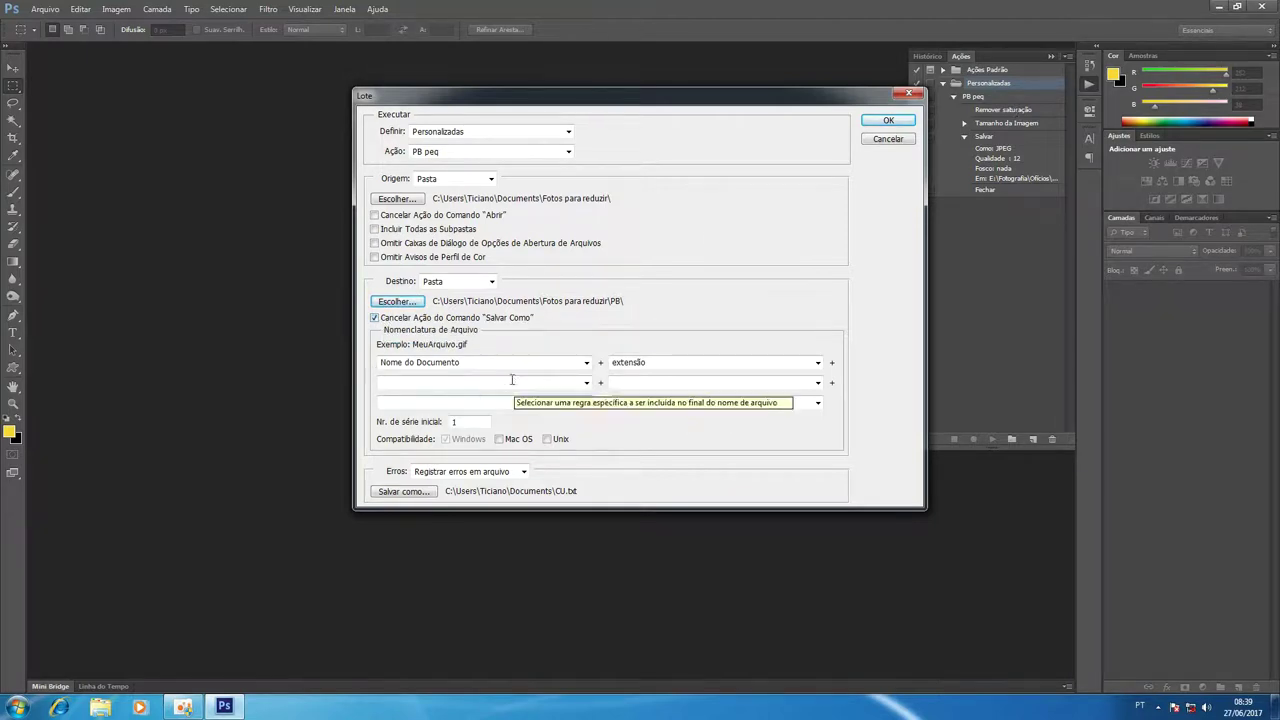
{"action": "left_click", "coordinate": [587, 363]}
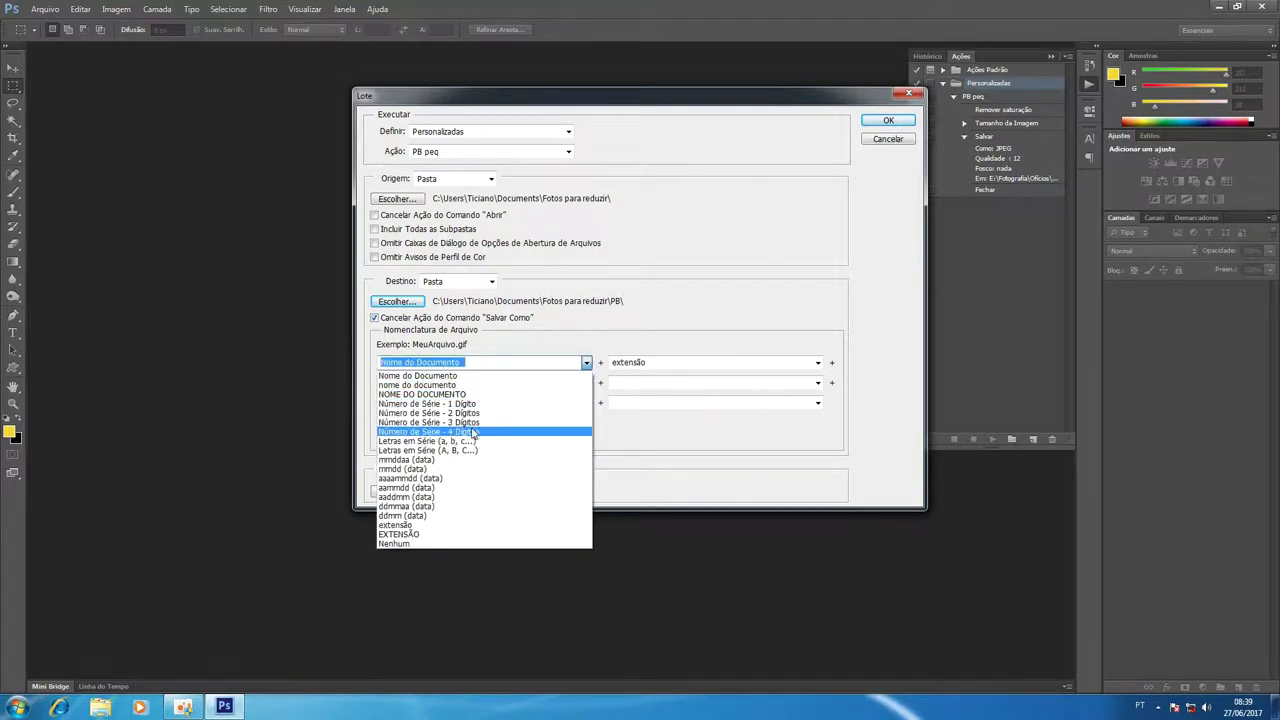
{"action": "left_click", "coordinate": [541, 348]}
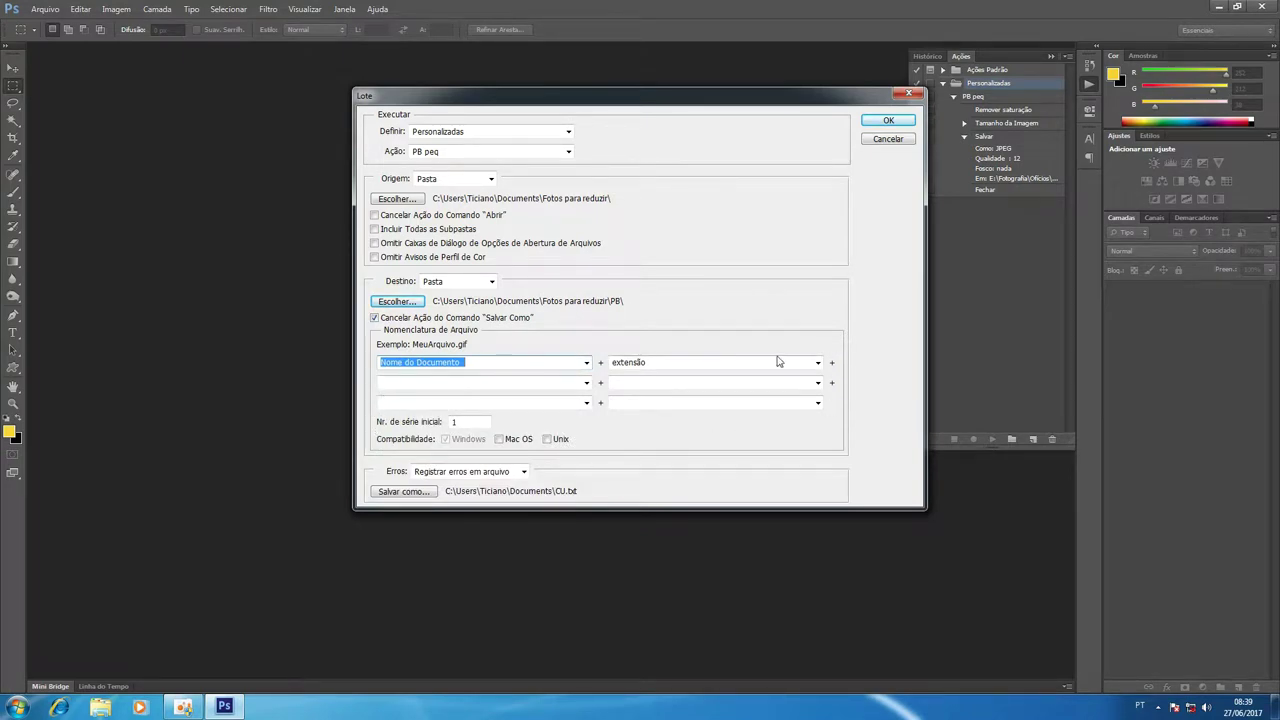
{"action": "left_click", "coordinate": [545, 424]}
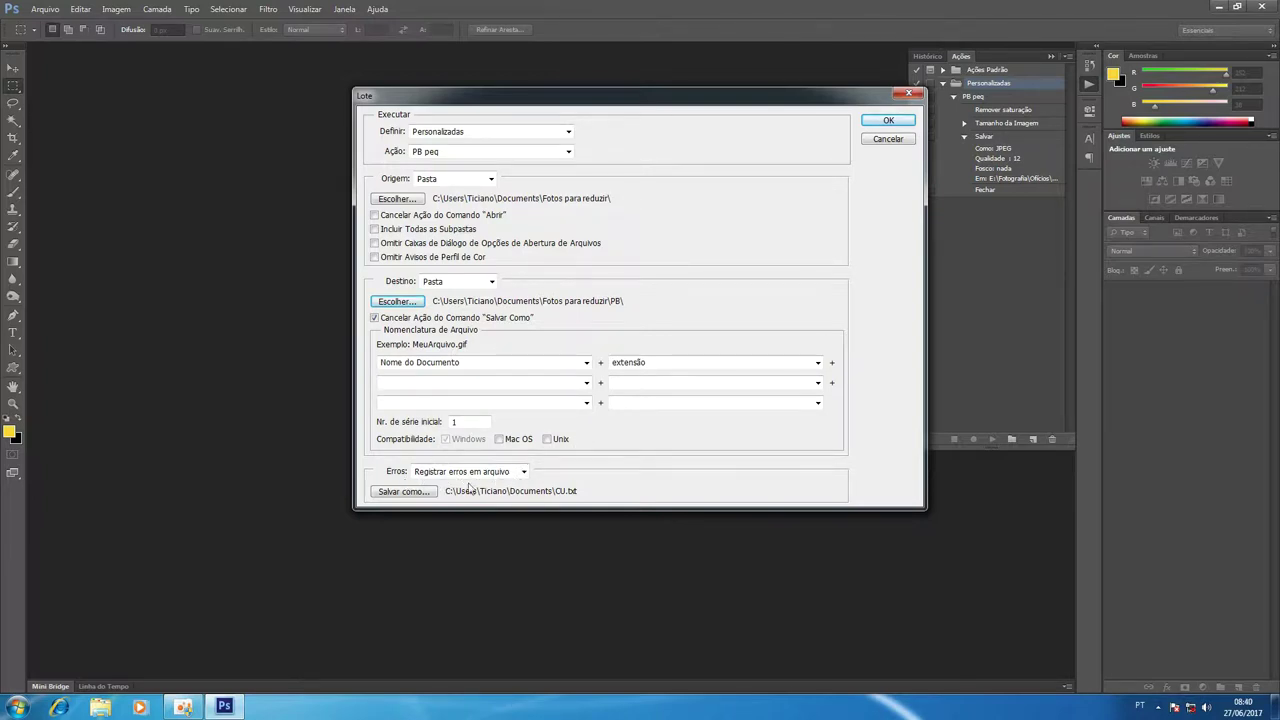
- Set Erros to Parar para erros and run the PB peq batch
{"action": "left_click", "coordinate": [508, 472]}
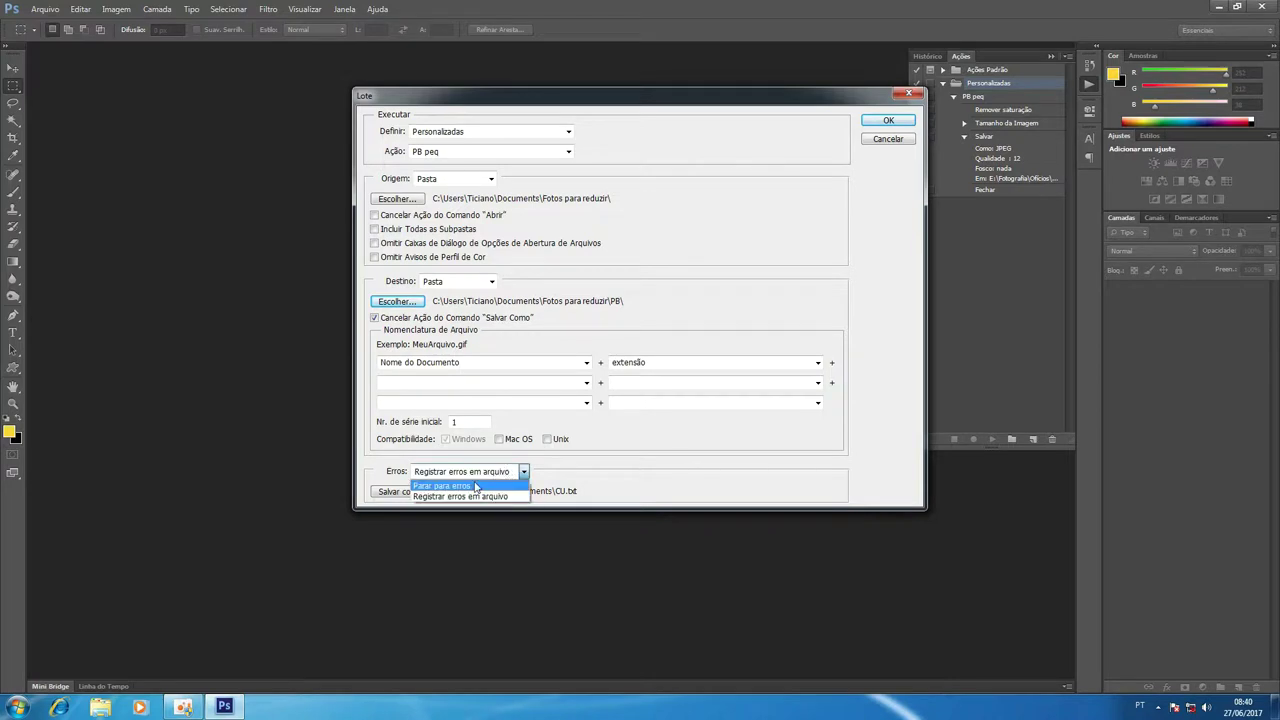
{"action": "left_click", "coordinate": [480, 486]}
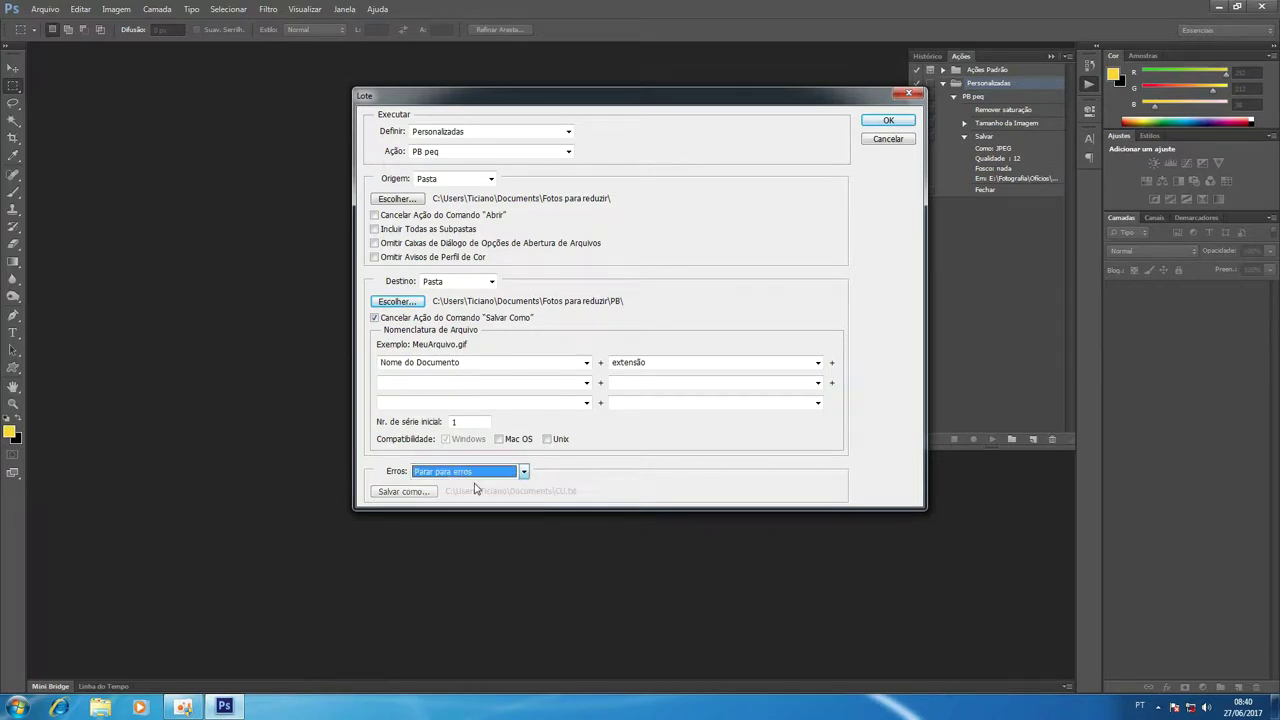
{"action": "left_click", "coordinate": [622, 449]}
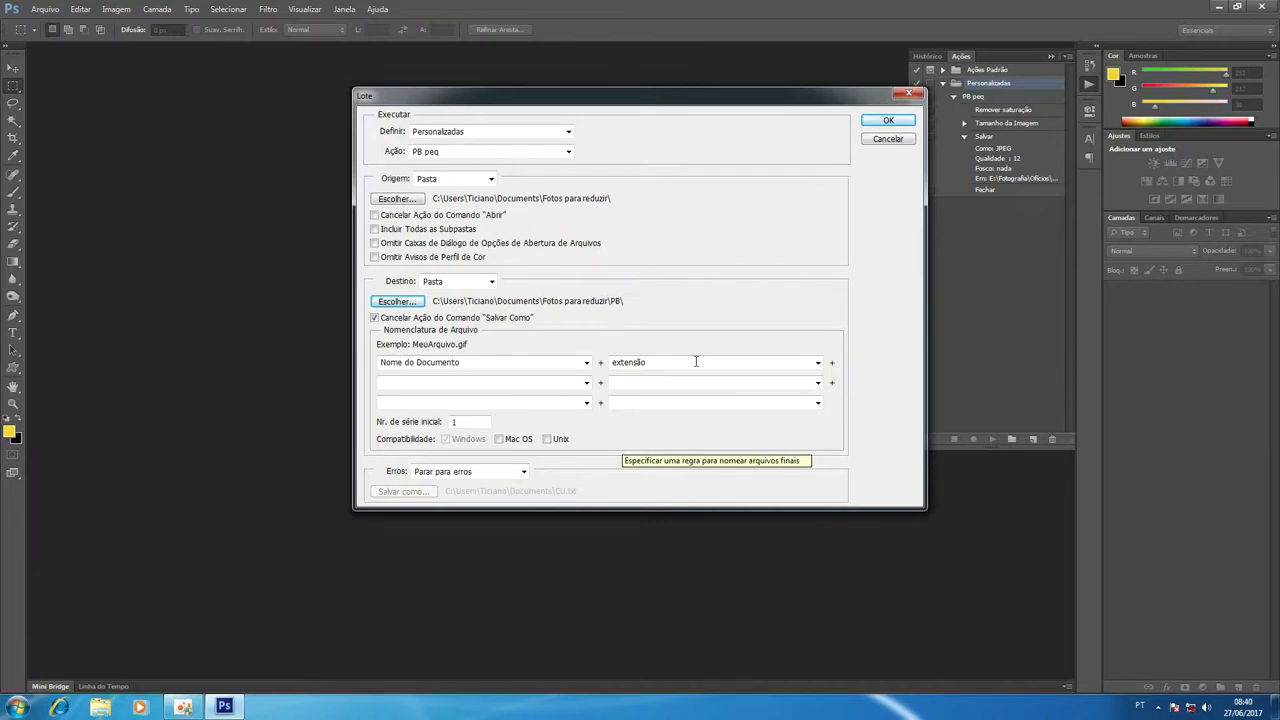
{"action": "left_click", "coordinate": [888, 119]}
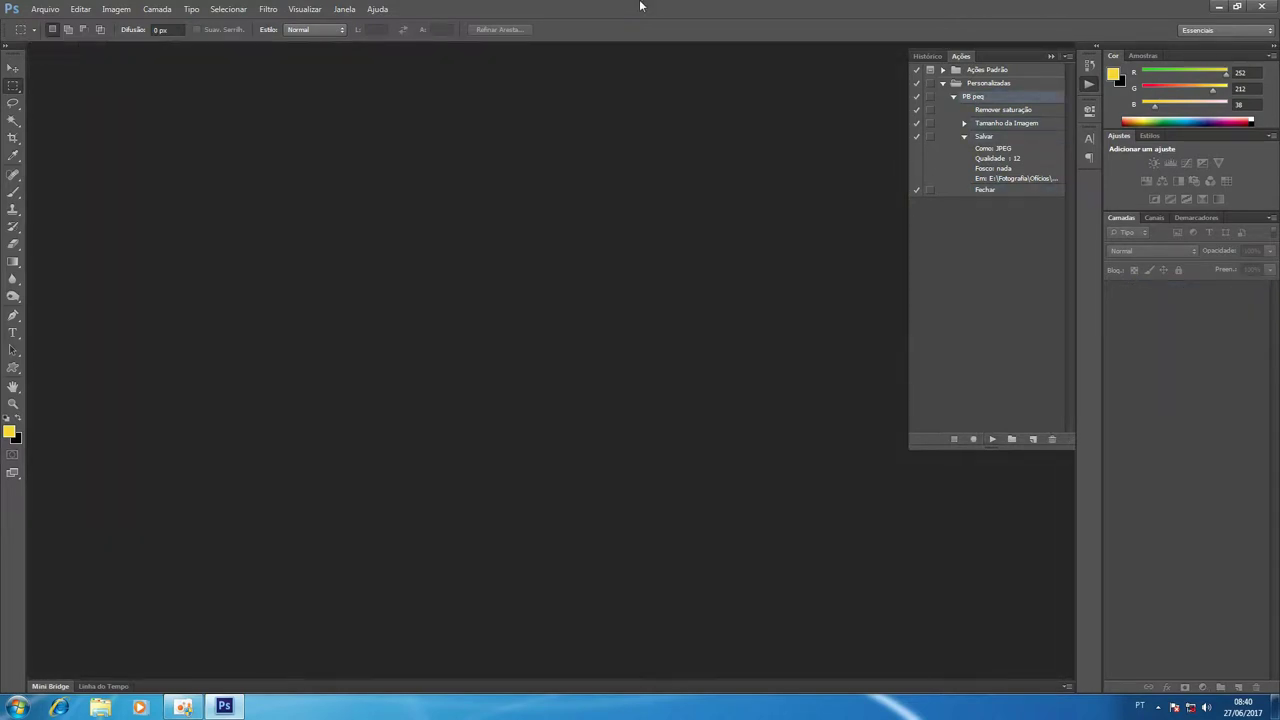
- Open Explorer and browse to Documentos > Fotos para reduzir
{"action": "left_click", "coordinate": [103, 707]}
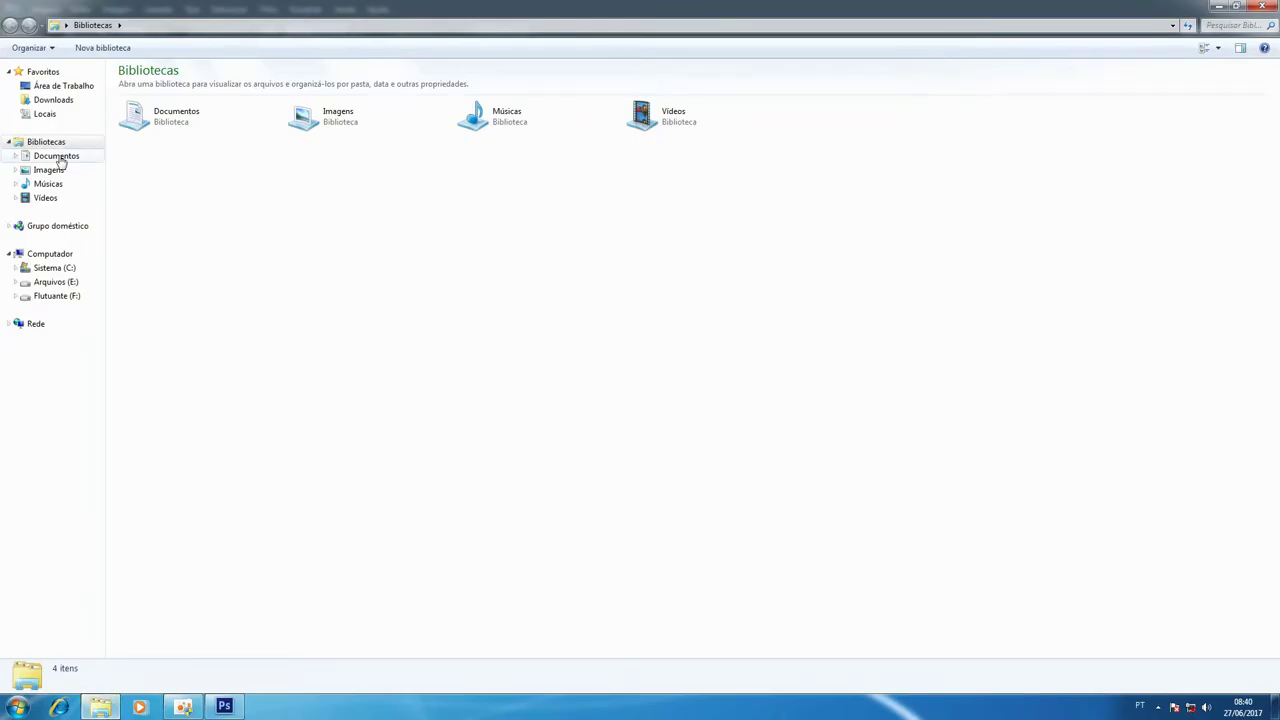
{"action": "left_click", "coordinate": [58, 157]}
{"action": "double_click", "coordinate": [150, 123]}
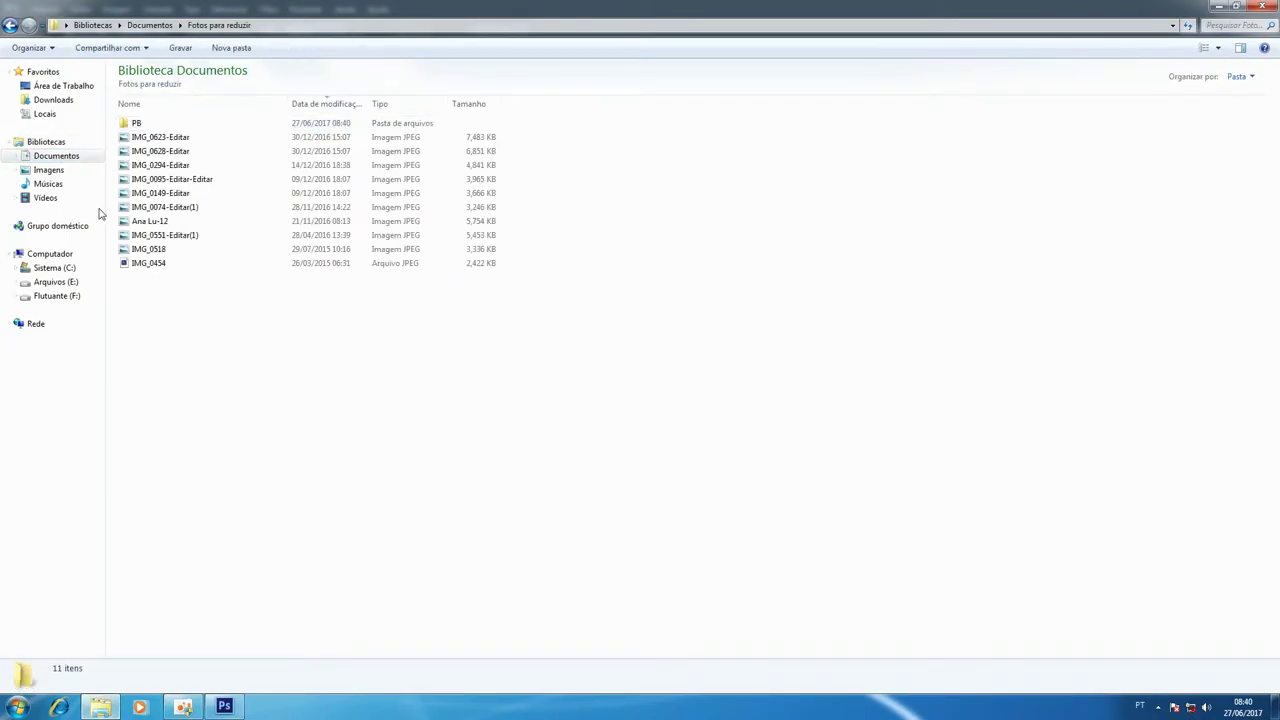
- Preview the originals from IMG_0623-Editar in Photo Viewer, then open the PB subfolder
{"action": "key", "text": "Down"}
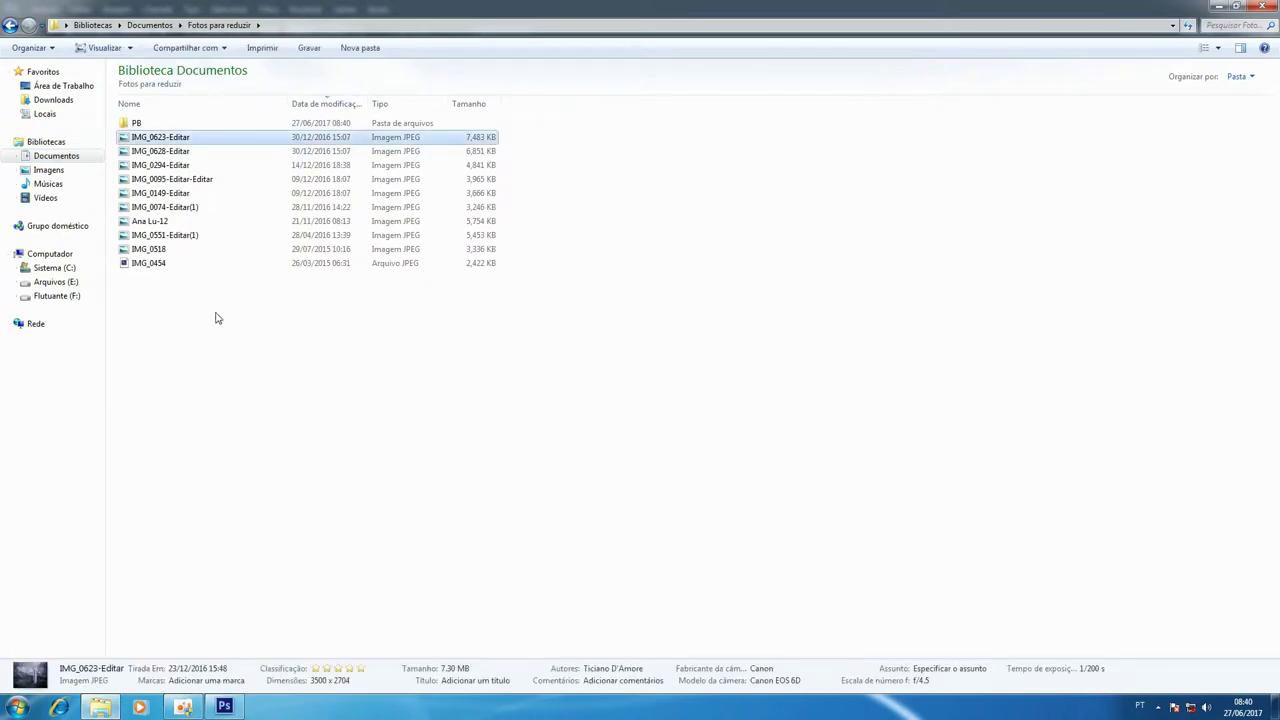
{"action": "key", "text": "Return"}
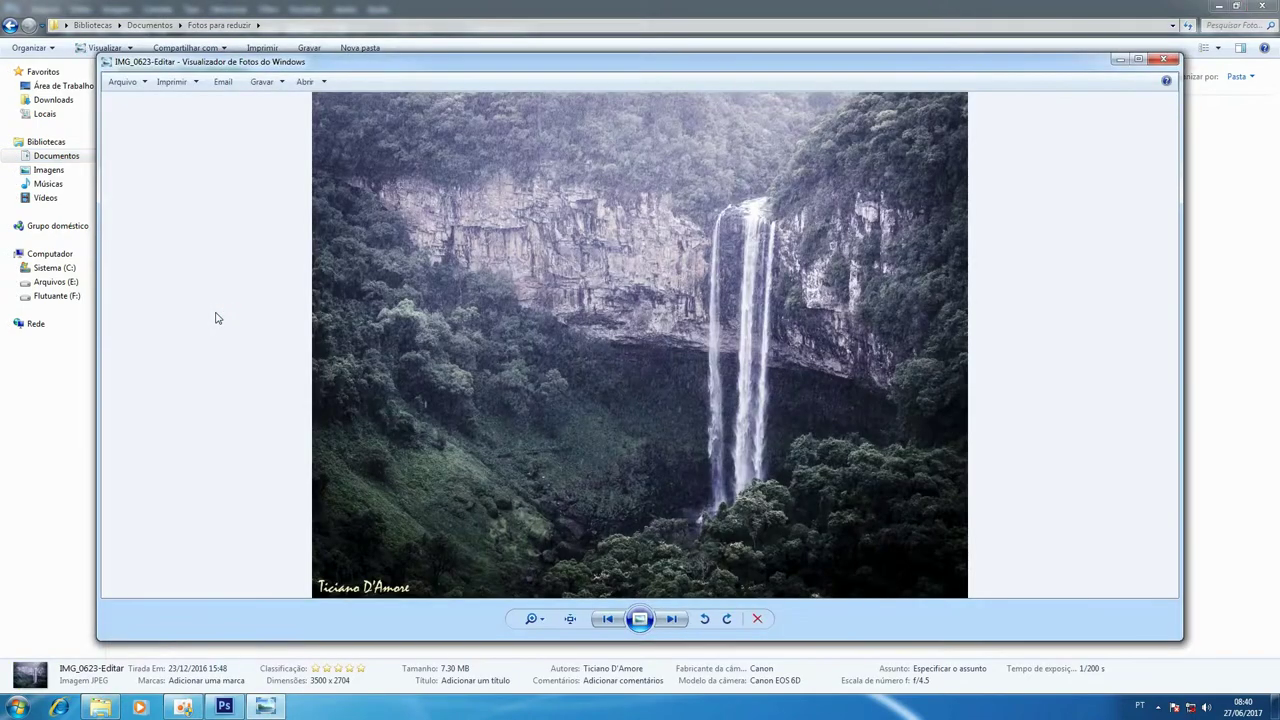
{"action": "key", "text": "Right"}
{"action": "key", "text": "Right"}
{"action": "key", "text": "Right"}
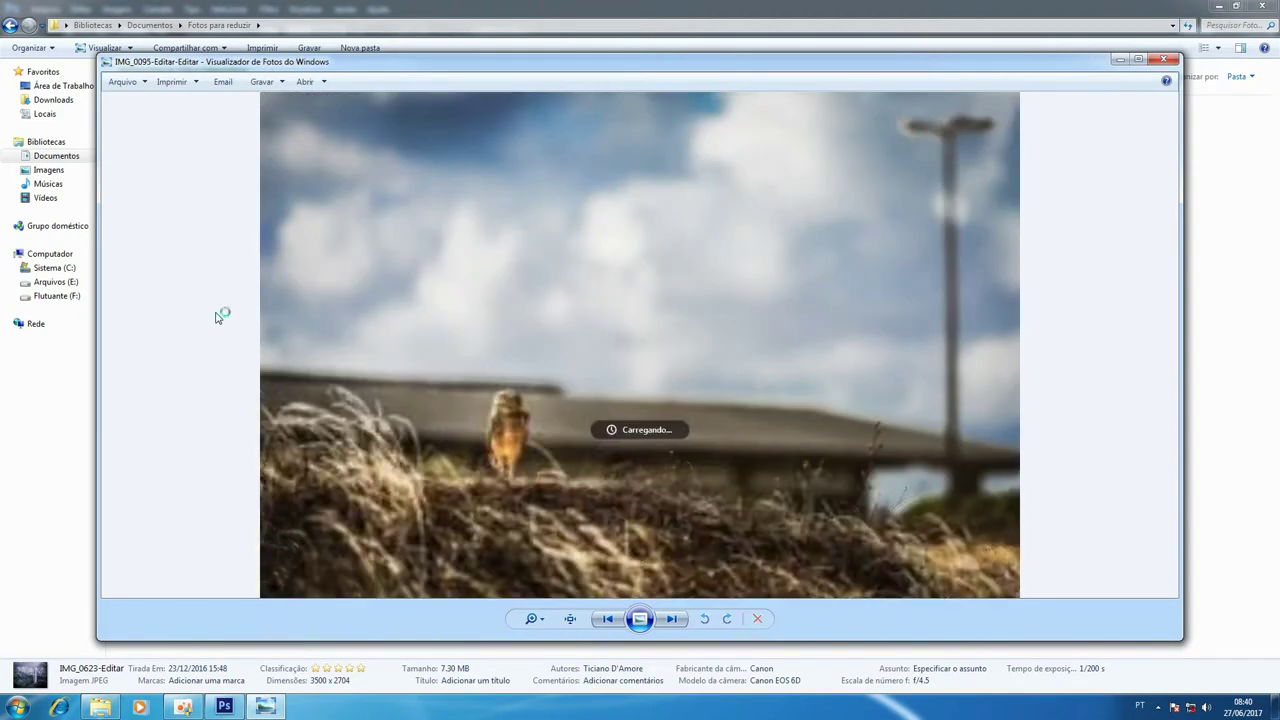
{"action": "key", "text": "Right"}
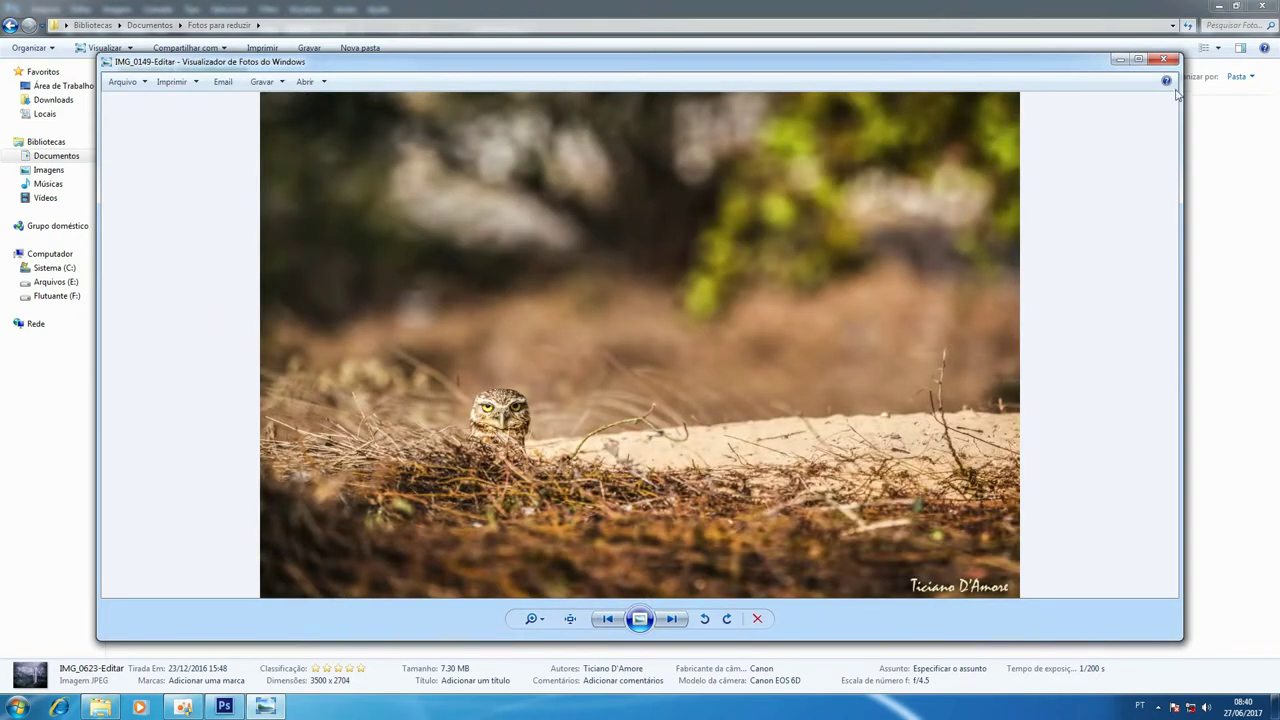
{"action": "left_click", "coordinate": [1163, 59]}
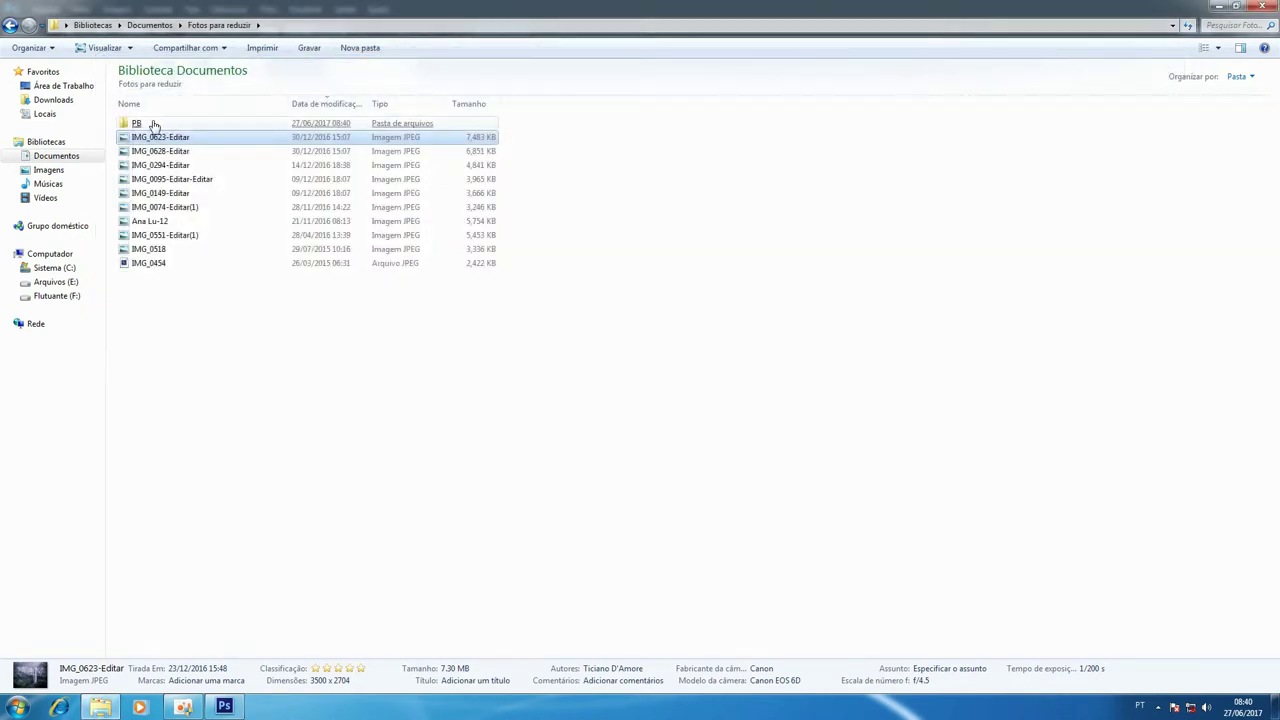
{"action": "double_click", "coordinate": [155, 123]}
- View the processed IMG_0628-Editar and page through the next black-and-white copies
{"action": "left_click", "coordinate": [157, 126]}
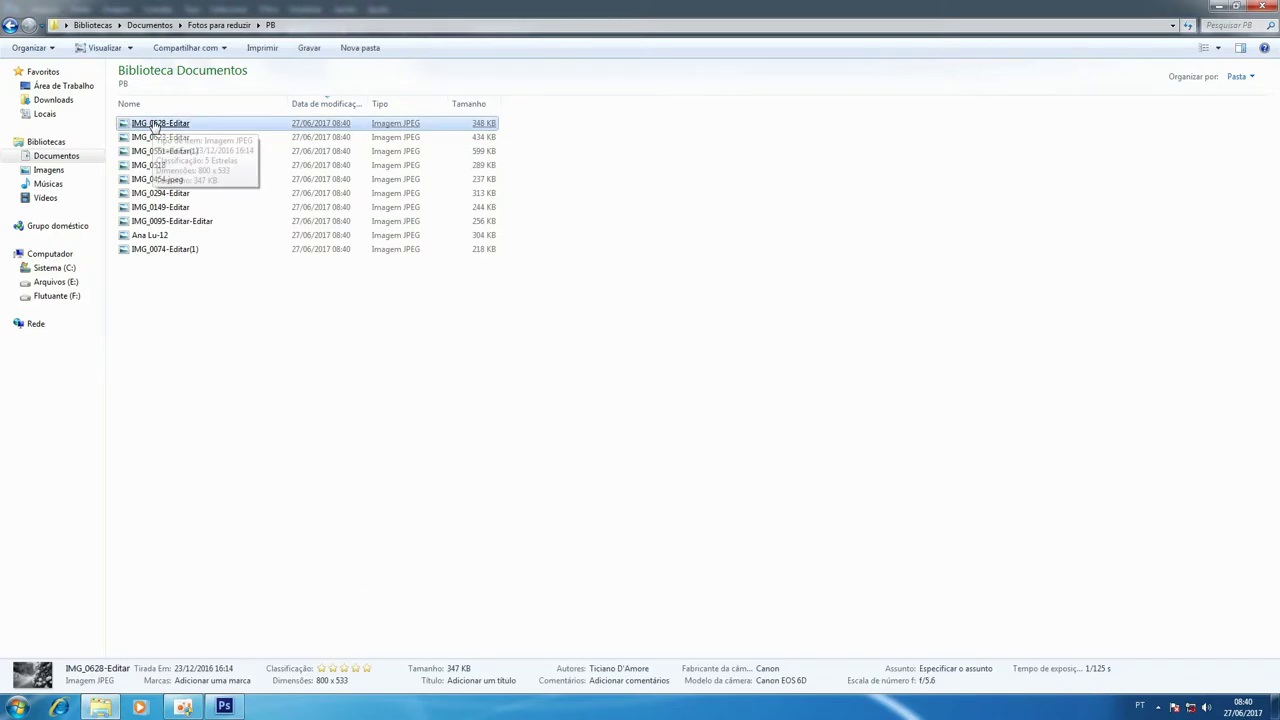
{"action": "double_click", "coordinate": [155, 125]}
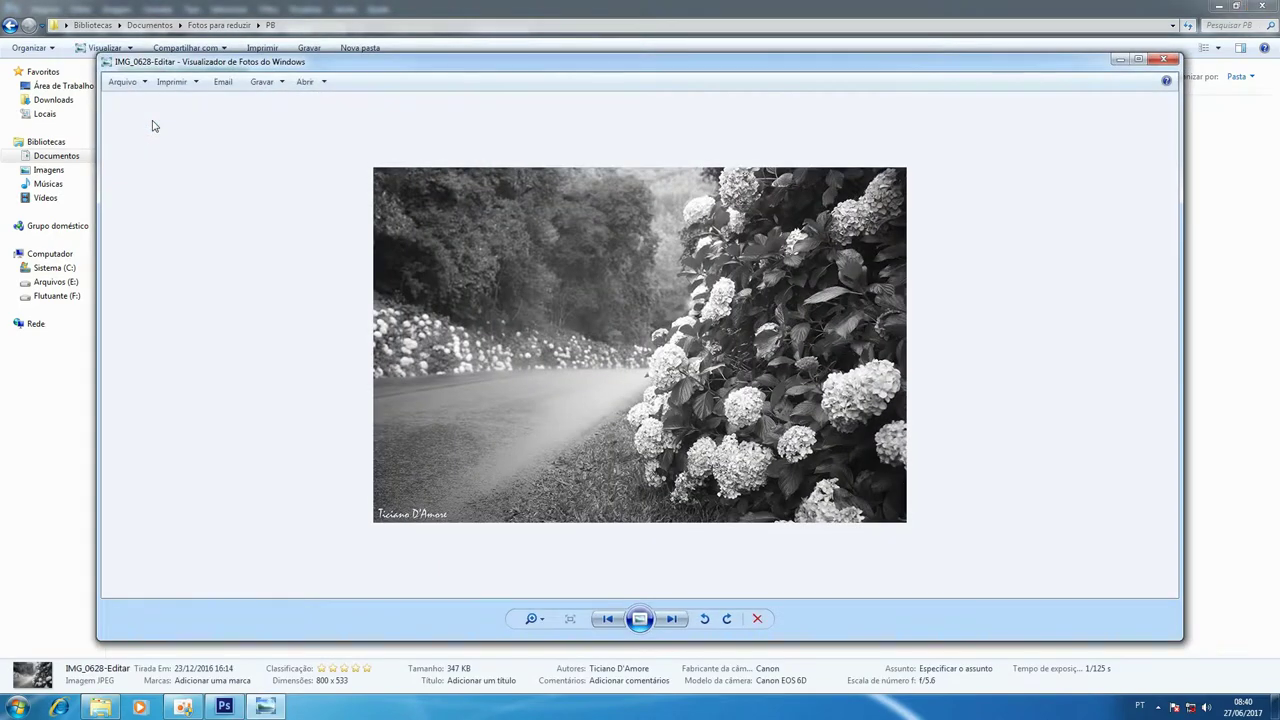
{"action": "key", "text": "Right"}
{"action": "key", "text": "Right"}
{"action": "key", "text": "Right"}
{"action": "key", "text": "Right"}
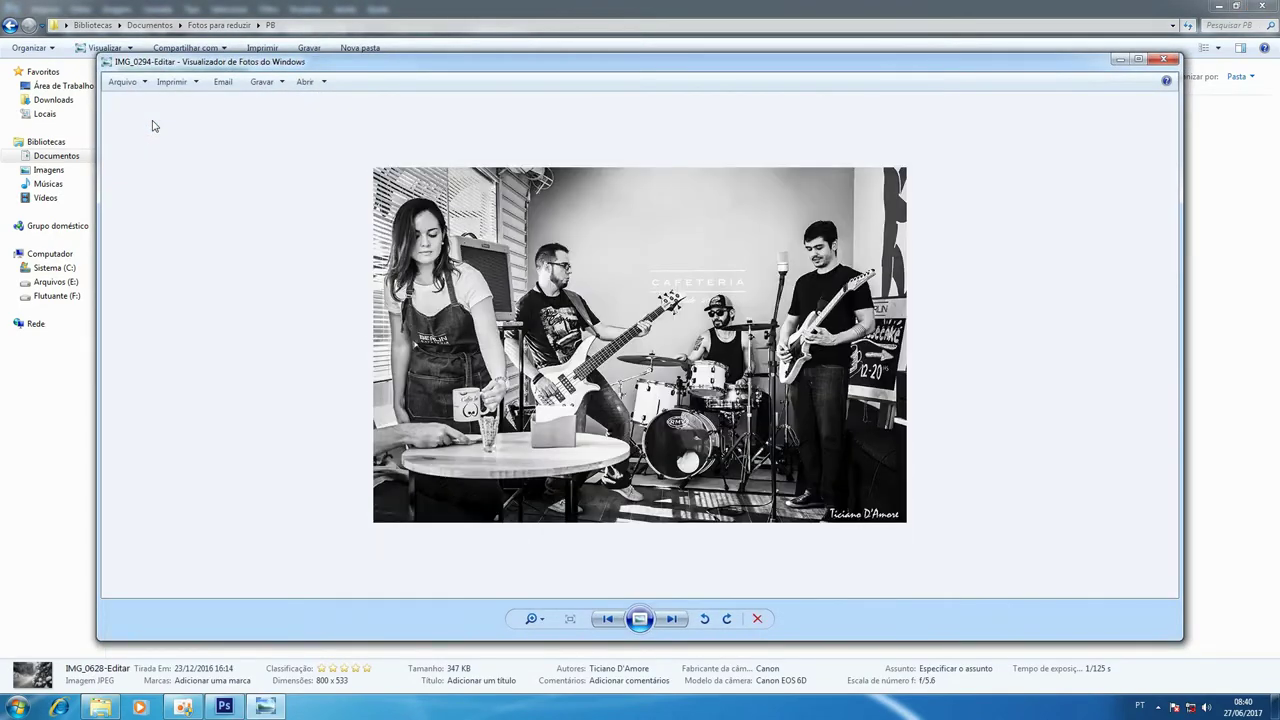
{"action": "key", "text": "Right"}
{"action": "key", "text": "Right"}
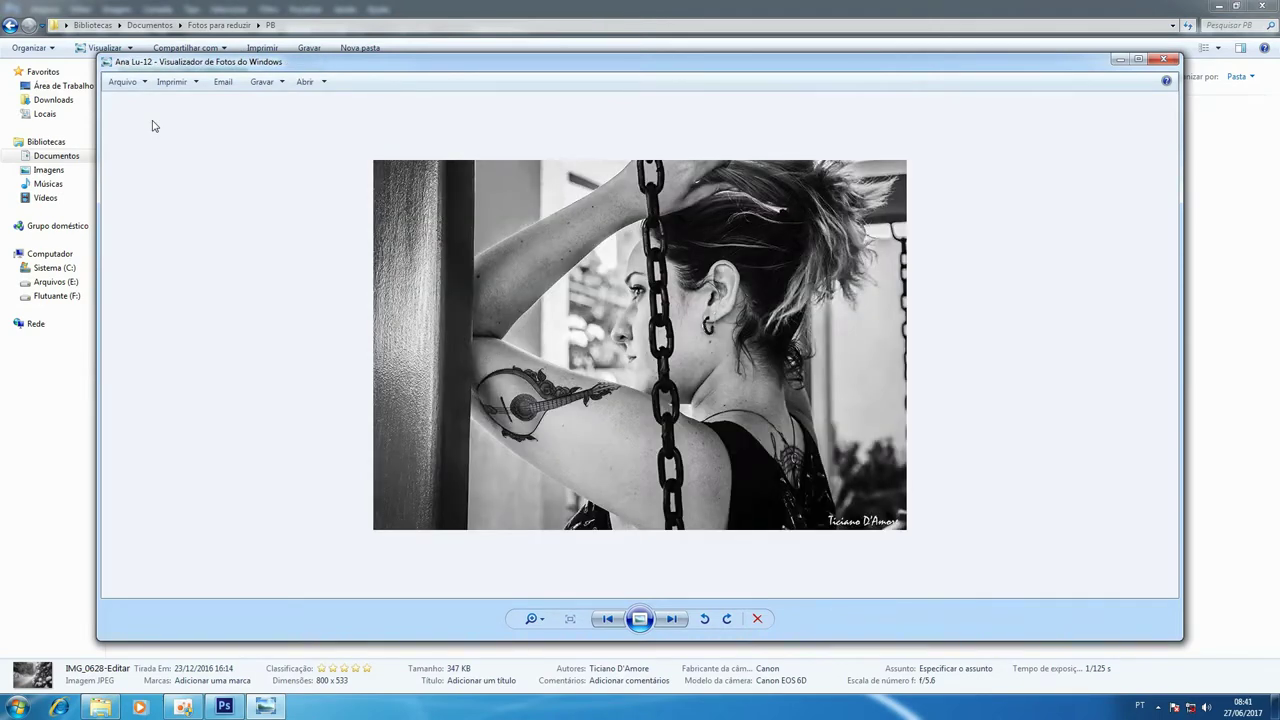